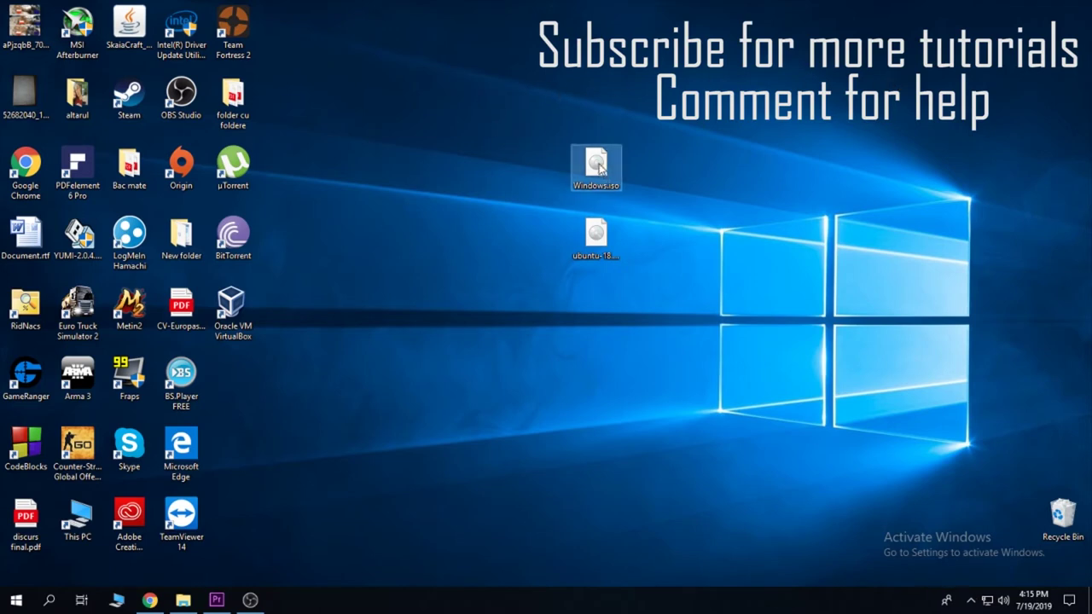
Search 'download windows 10' and open Microsoft's Windows 10 download page.
left_click(590, 235)
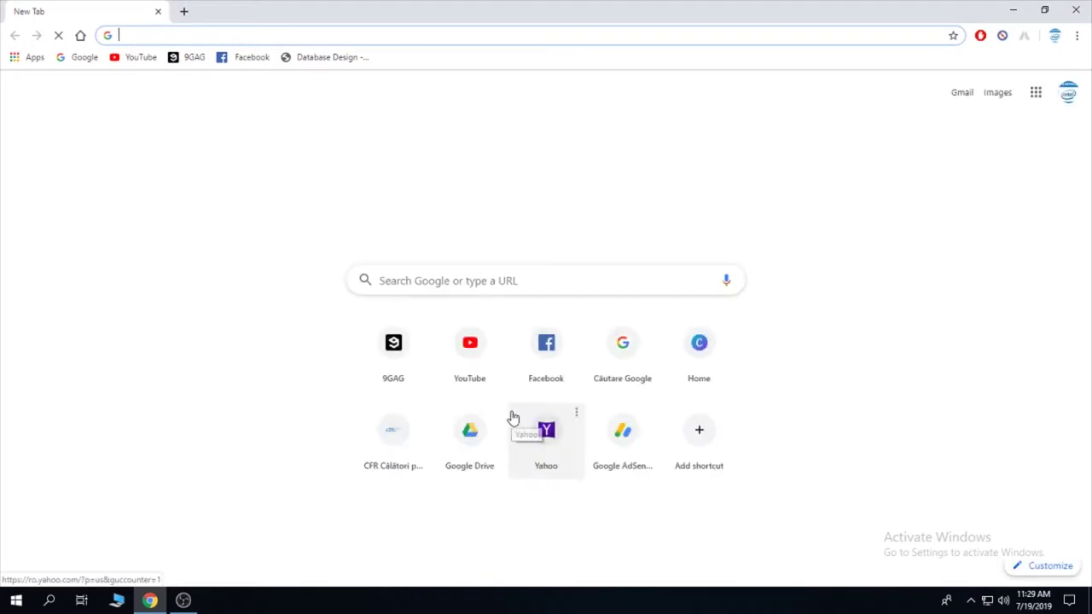
left_click(333, 40)
type("downl")
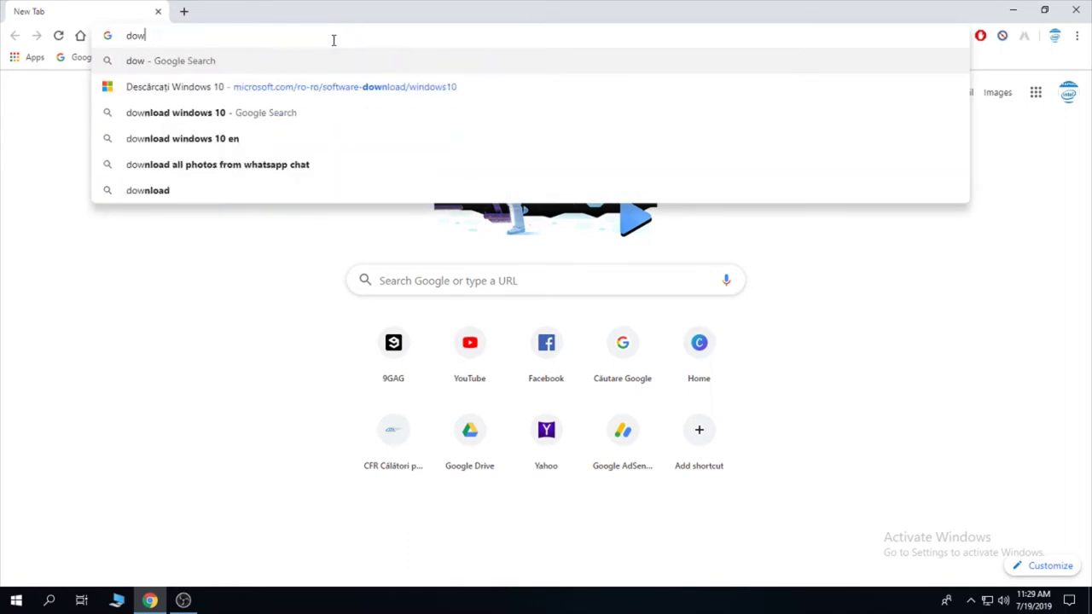
key("Down")
key("Down")
key("Return")
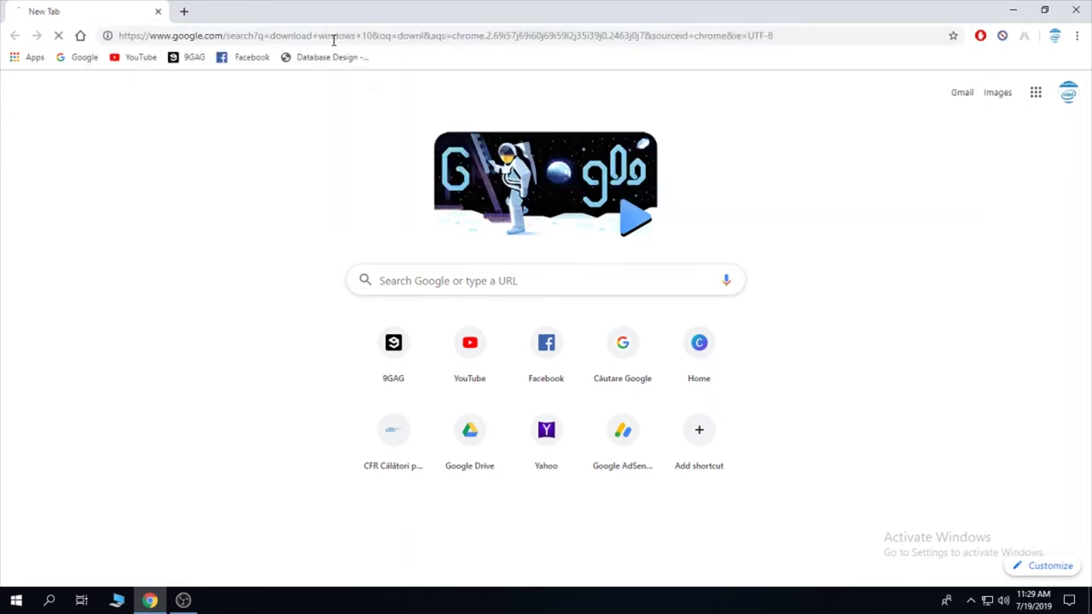
left_click(277, 206)
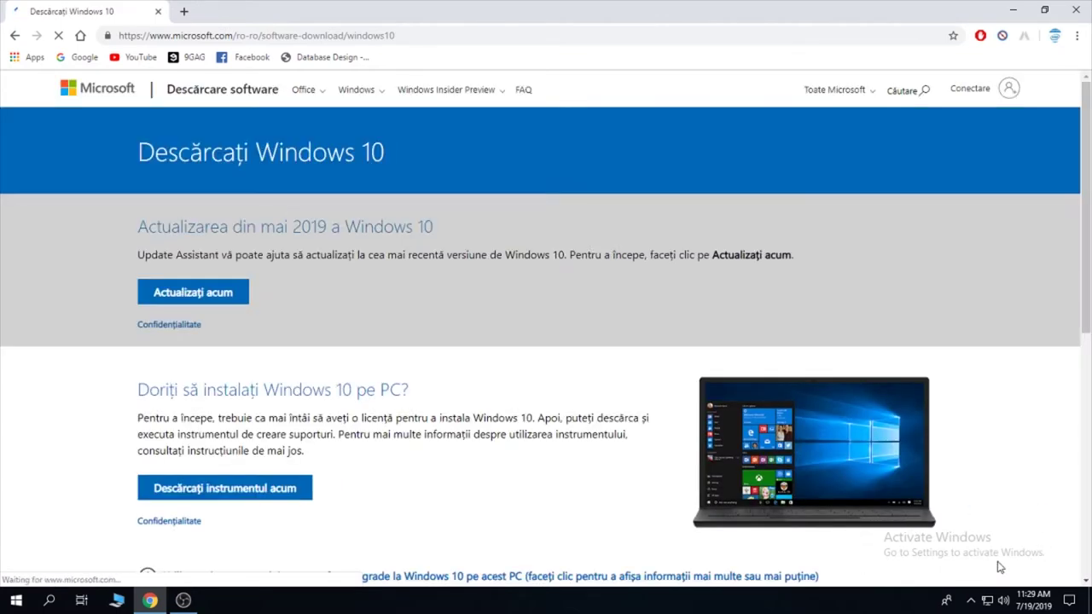
Replace ro-ro with en-us in the page address to load the English version.
left_click_drag(259, 36, 240, 41)
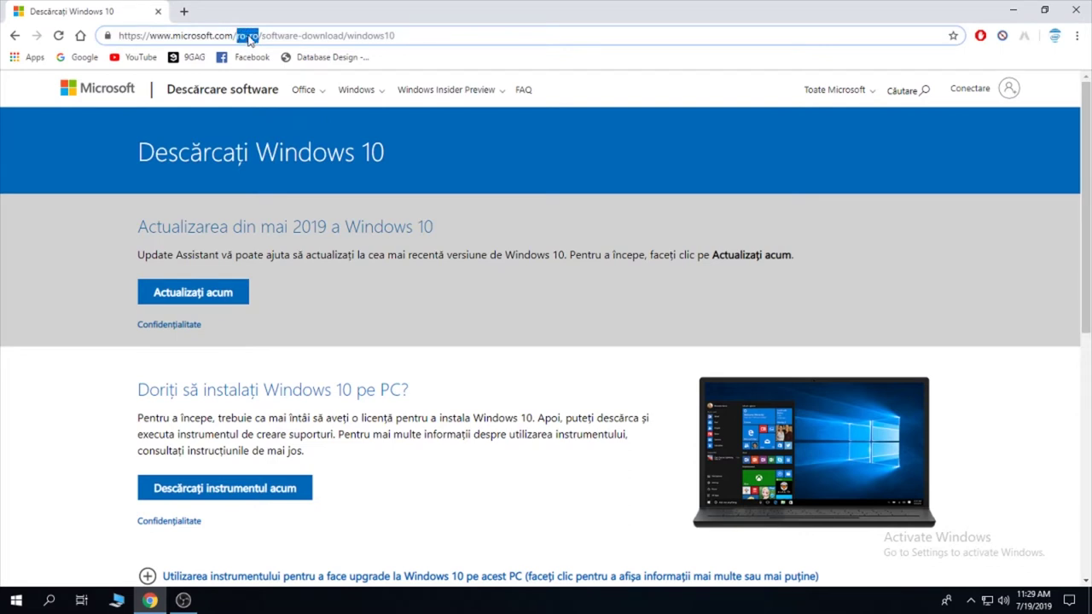
key("BackSpace")
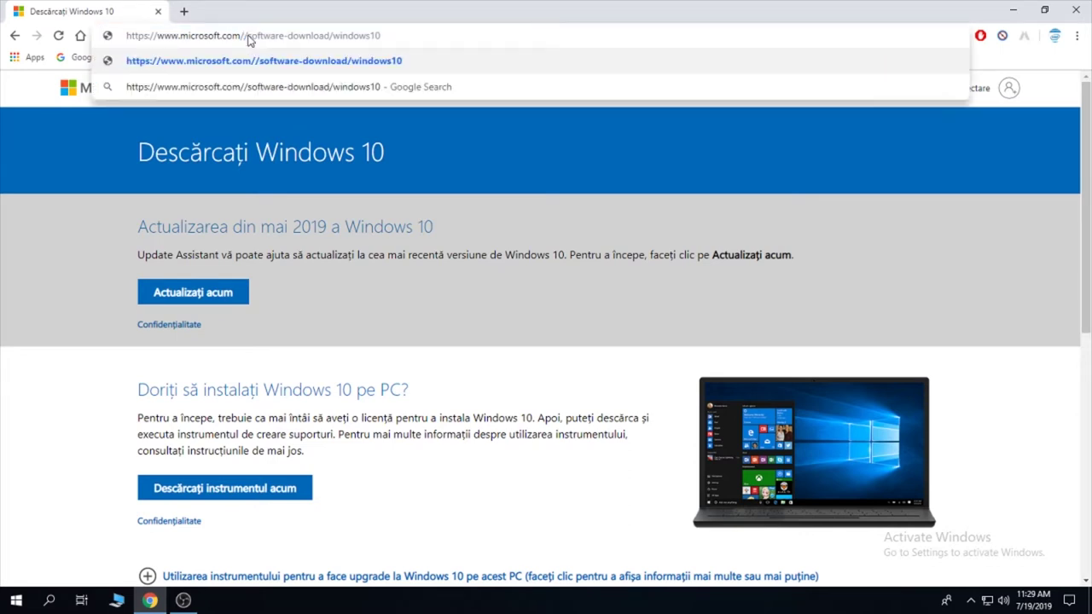
type("en-us")
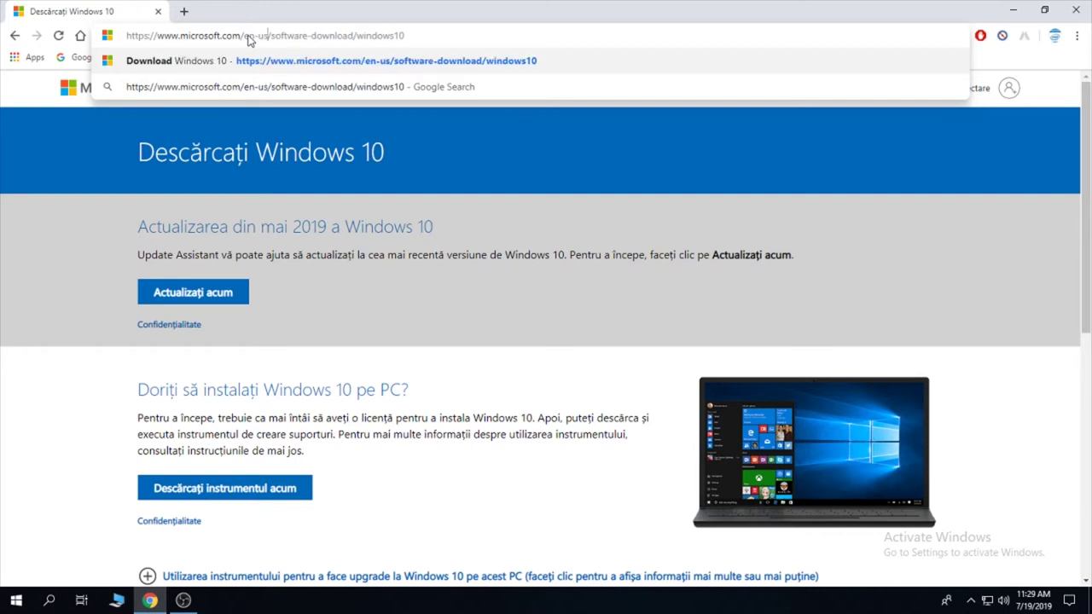
key("Return")
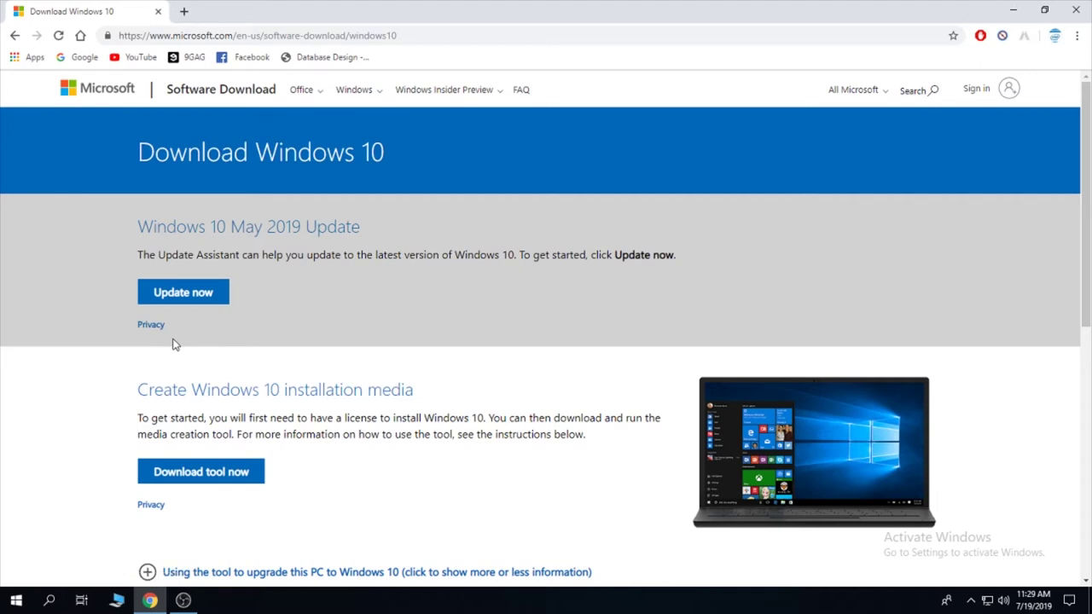
Download the media creation tool and run MediaCreationTool.exe from the download shelf.
left_click(204, 488)
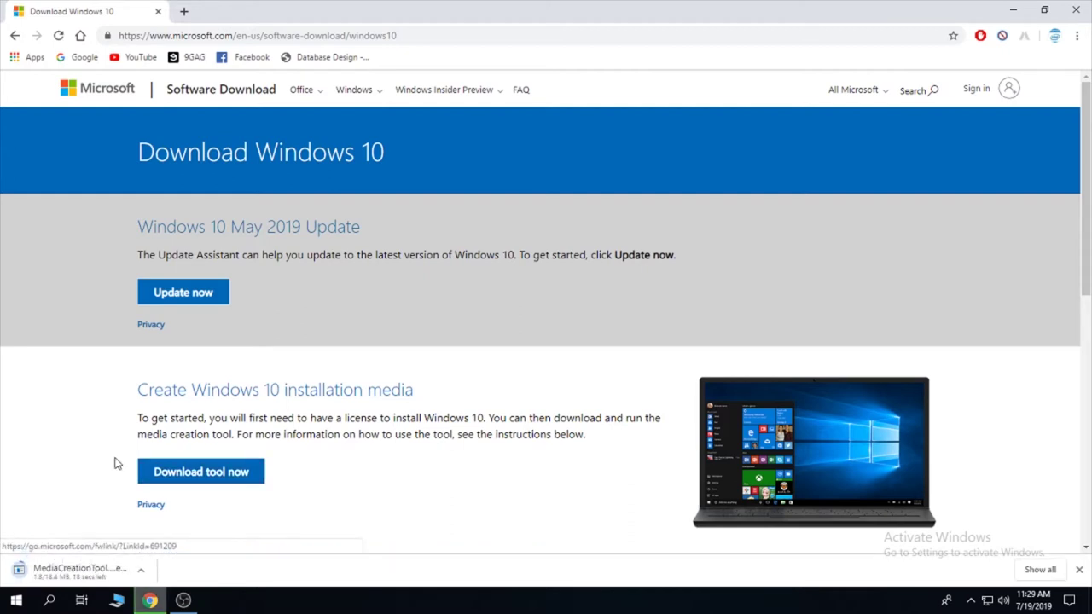
scroll(103, 440, "down", 1)
scroll(103, 439, "up", 1)
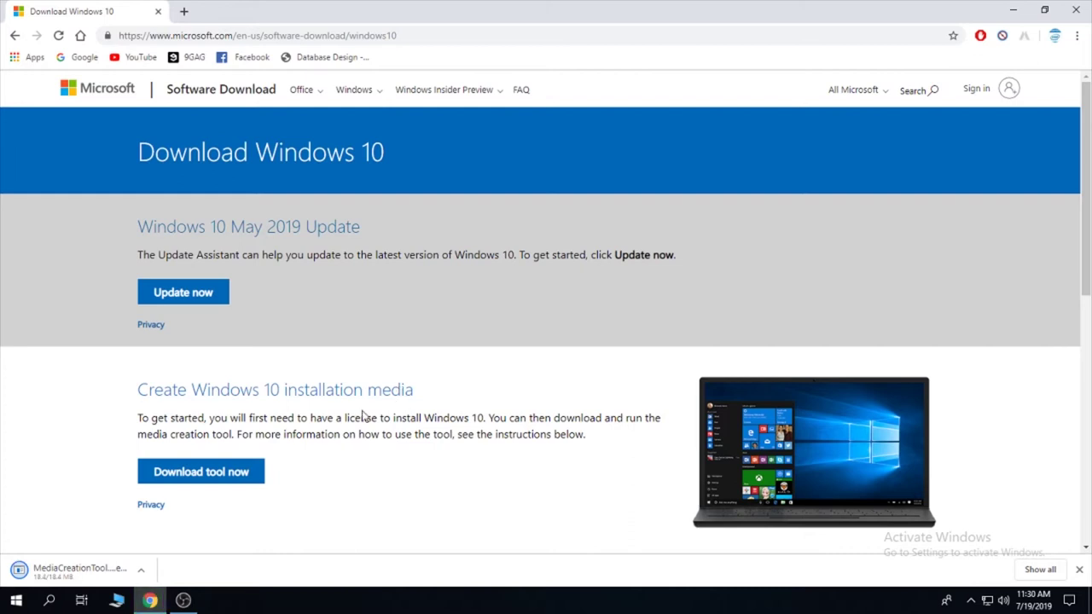
left_click(79, 571)
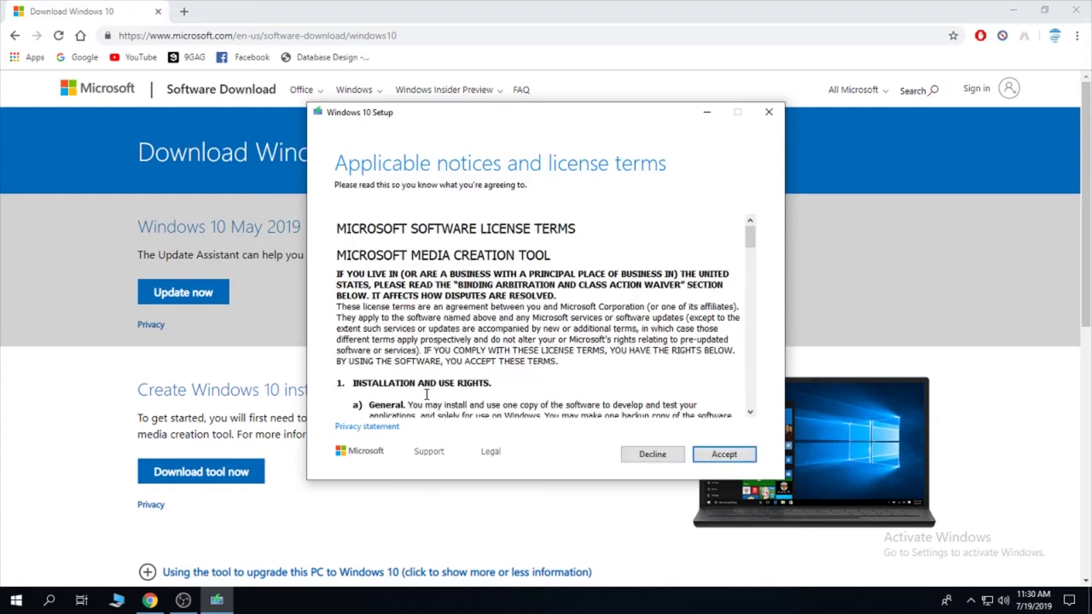
Accept the license terms and pick 'Create installation media for another PC'.
left_click(716, 455)
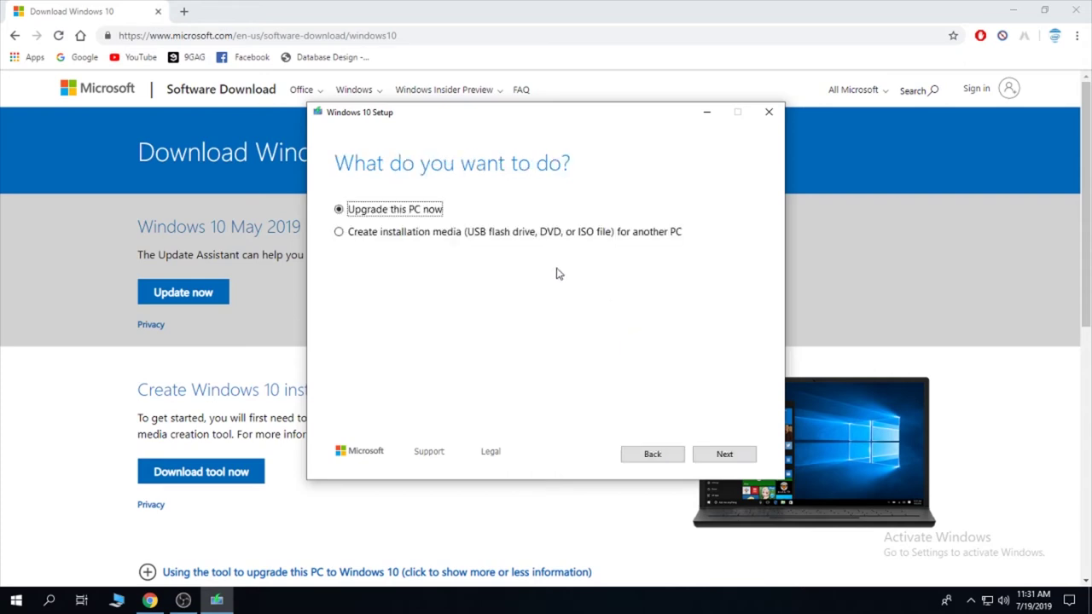
left_click(374, 240)
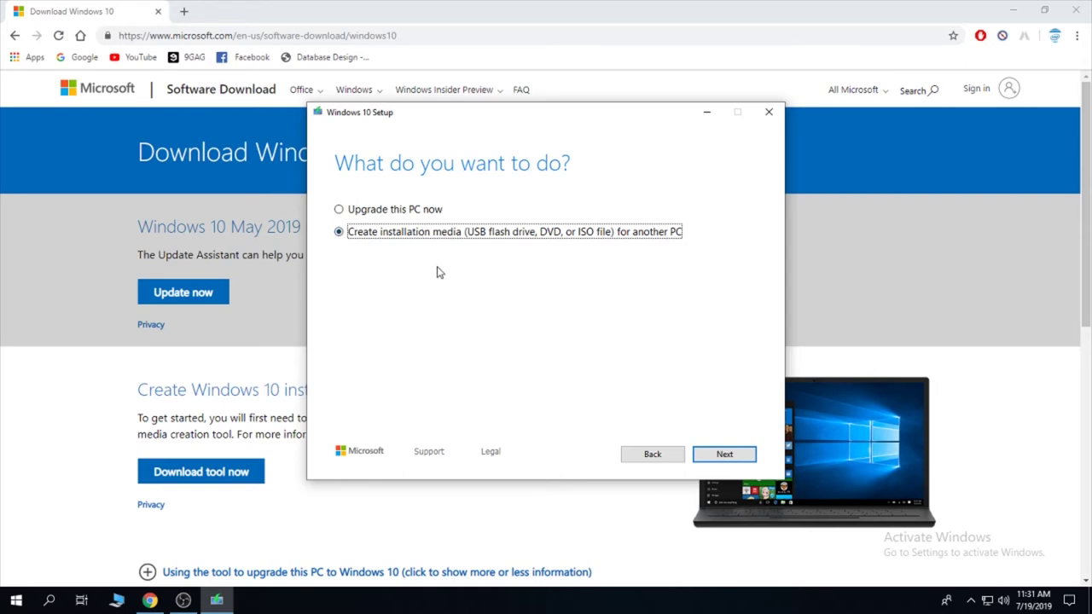
left_click(730, 457)
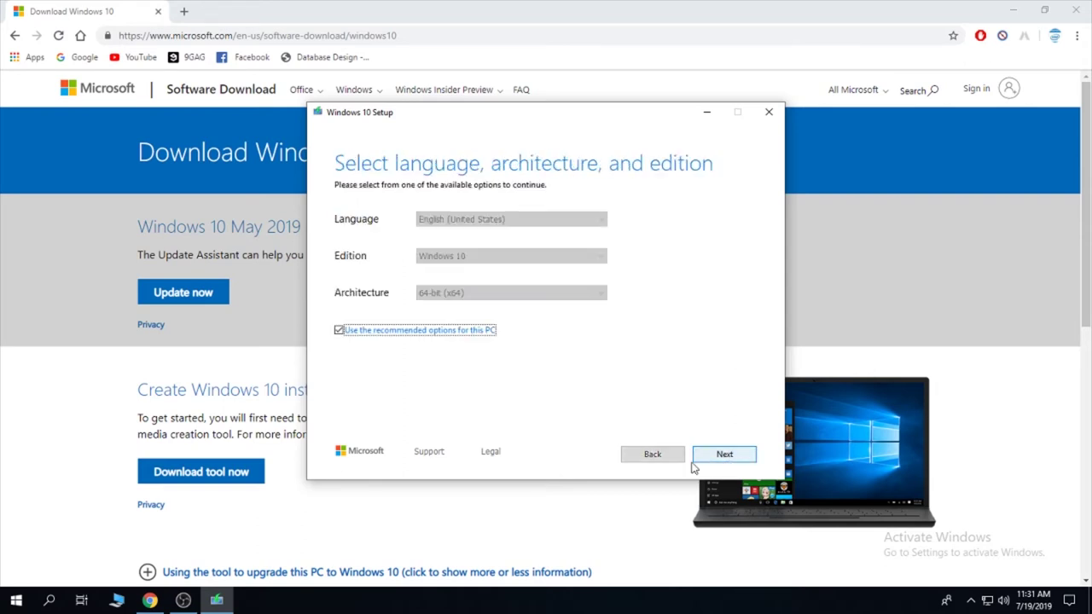
Drop the recommended options, keeping English (United States), Windows 10 and 64-bit (x64).
left_click(339, 331)
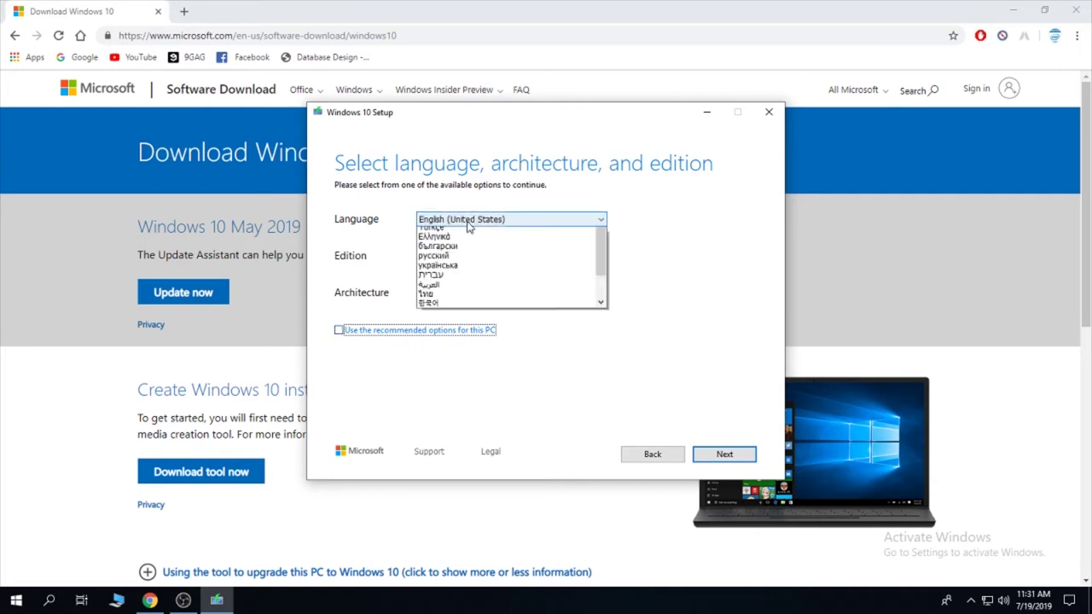
left_click(468, 226)
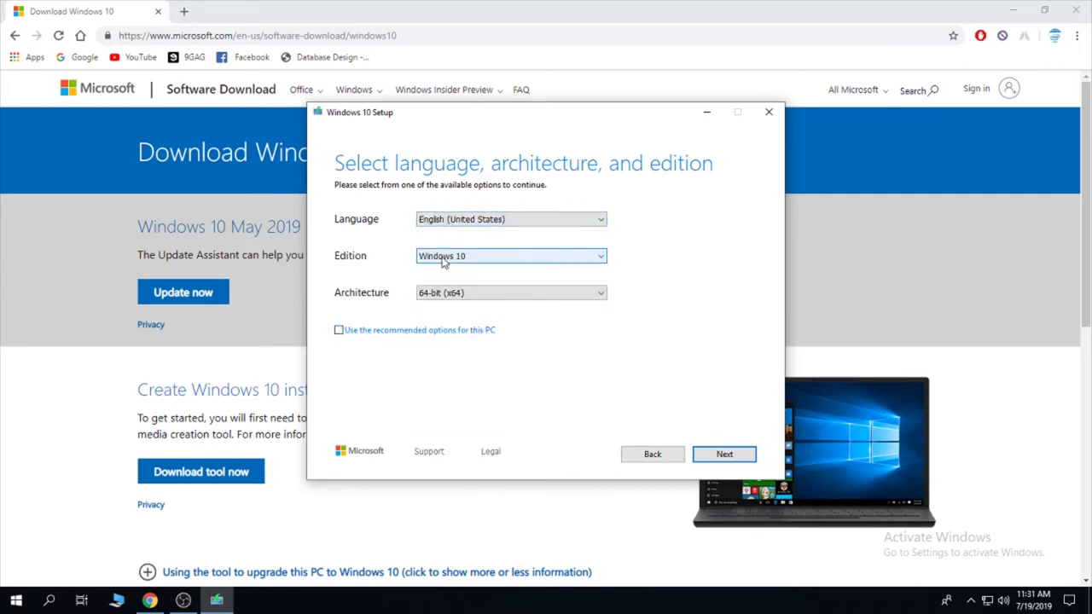
left_click(442, 257)
left_click(442, 262)
left_click(442, 293)
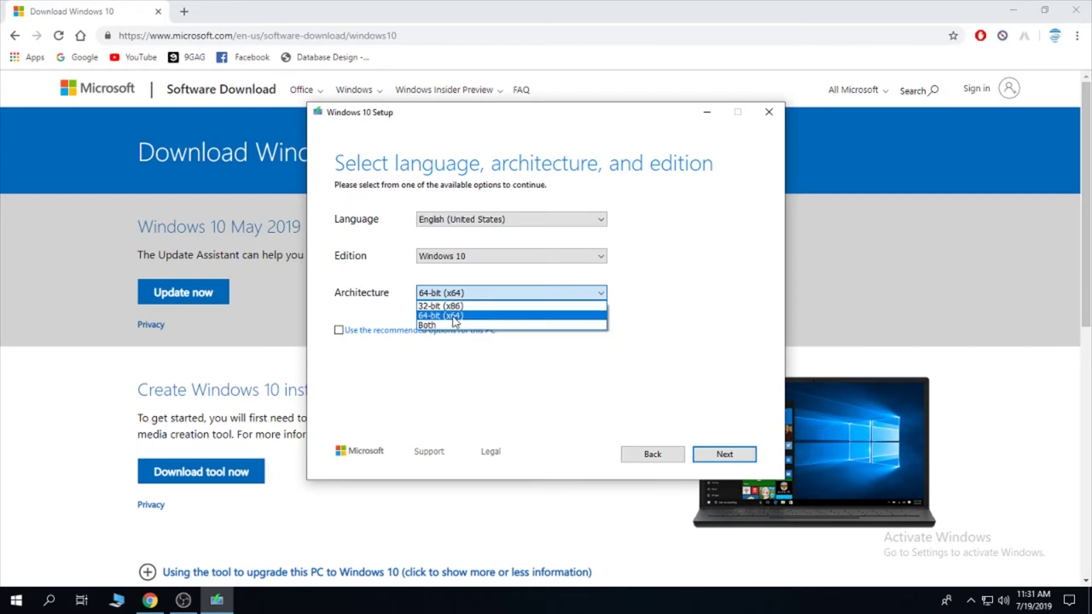
left_click(453, 317)
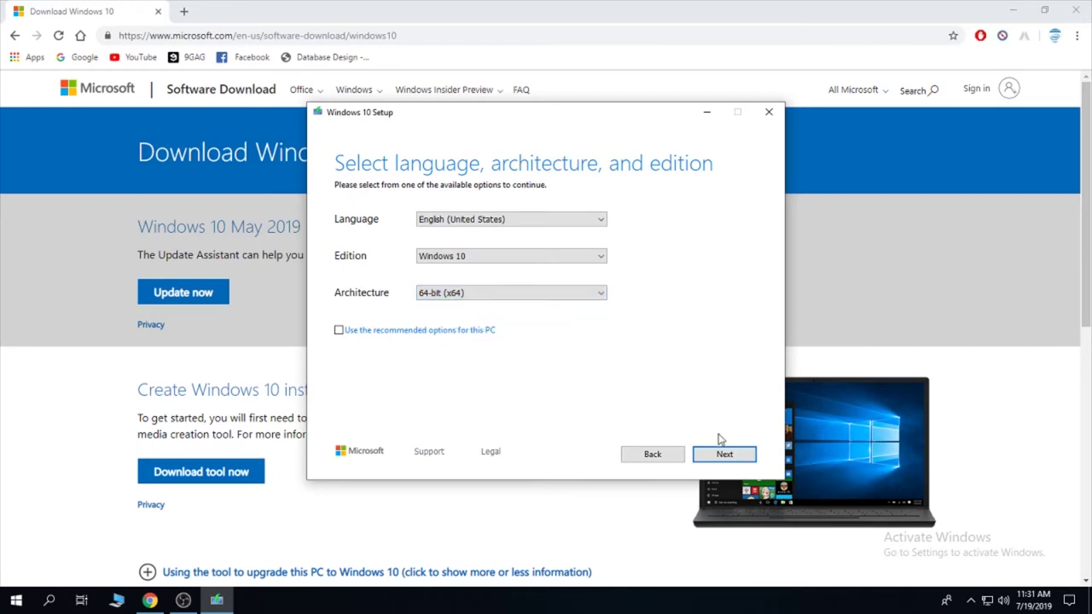
left_click(724, 454)
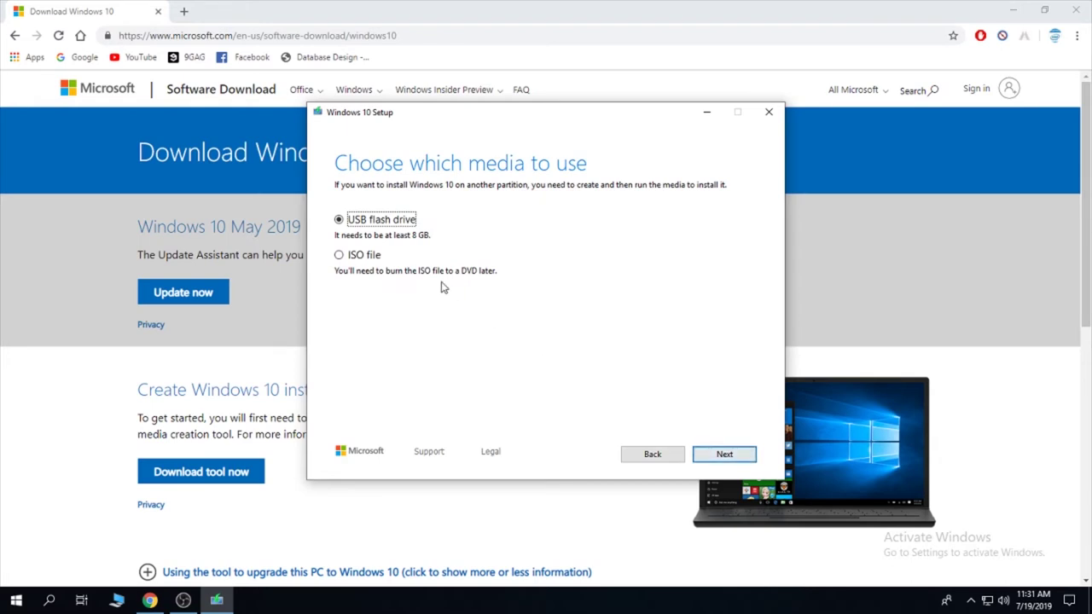
Choose ISO file and save it as Windows.iso in the Desktop's Fraps folder.
left_click(339, 257)
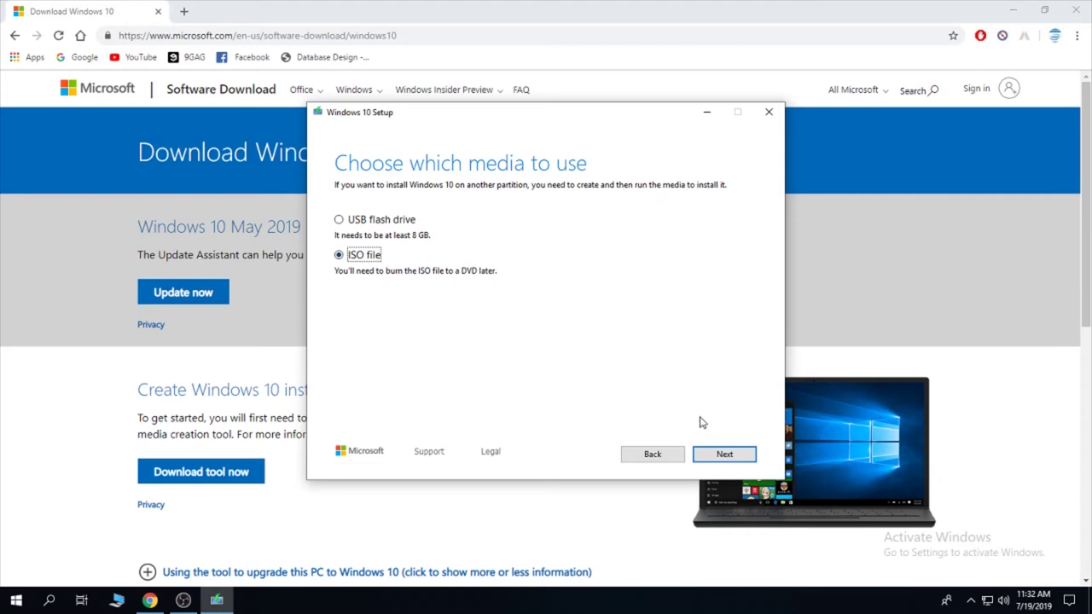
left_click(723, 455)
left_click(731, 456)
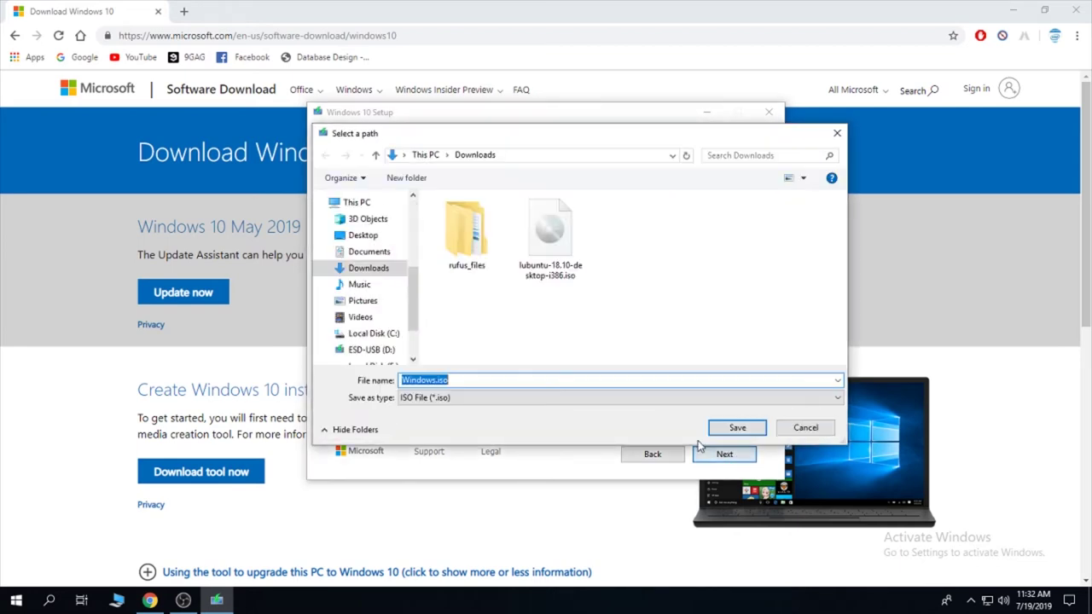
left_click_drag(413, 307, 429, 223)
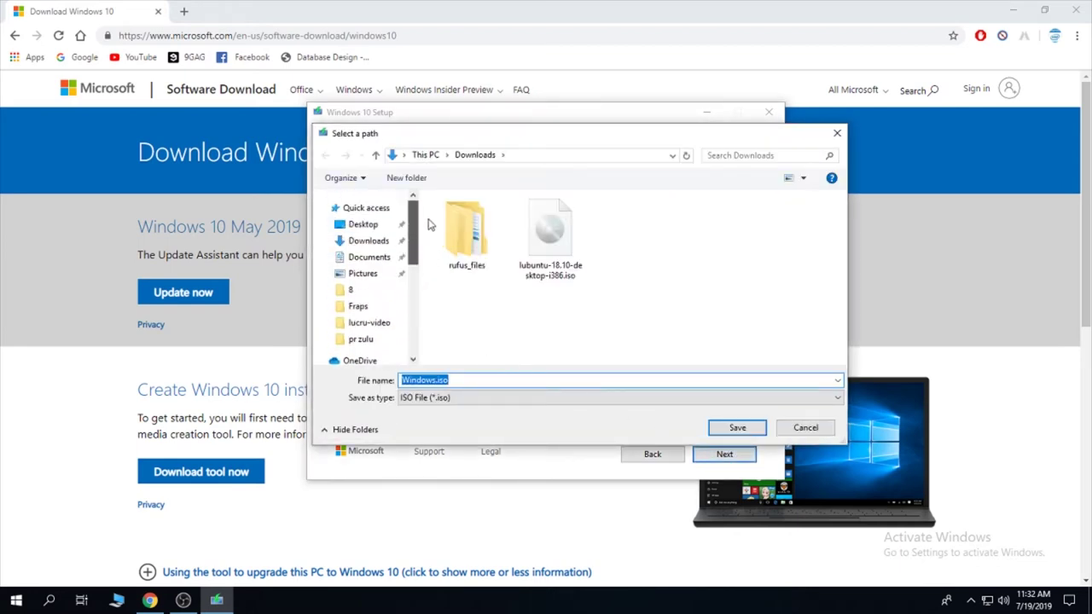
left_click(358, 224)
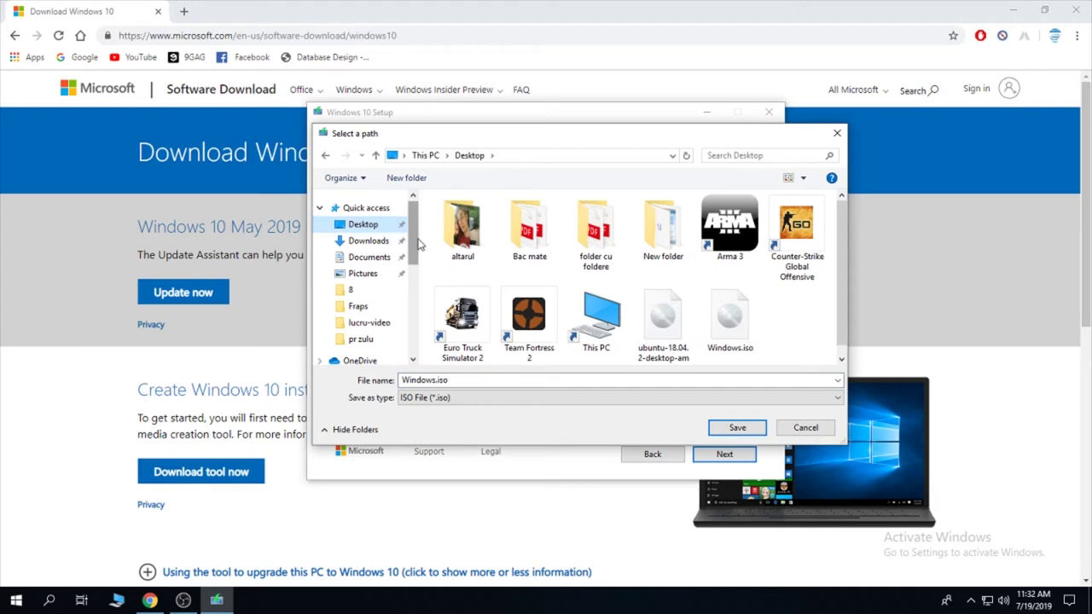
left_click_drag(418, 243, 418, 256)
left_click(359, 263)
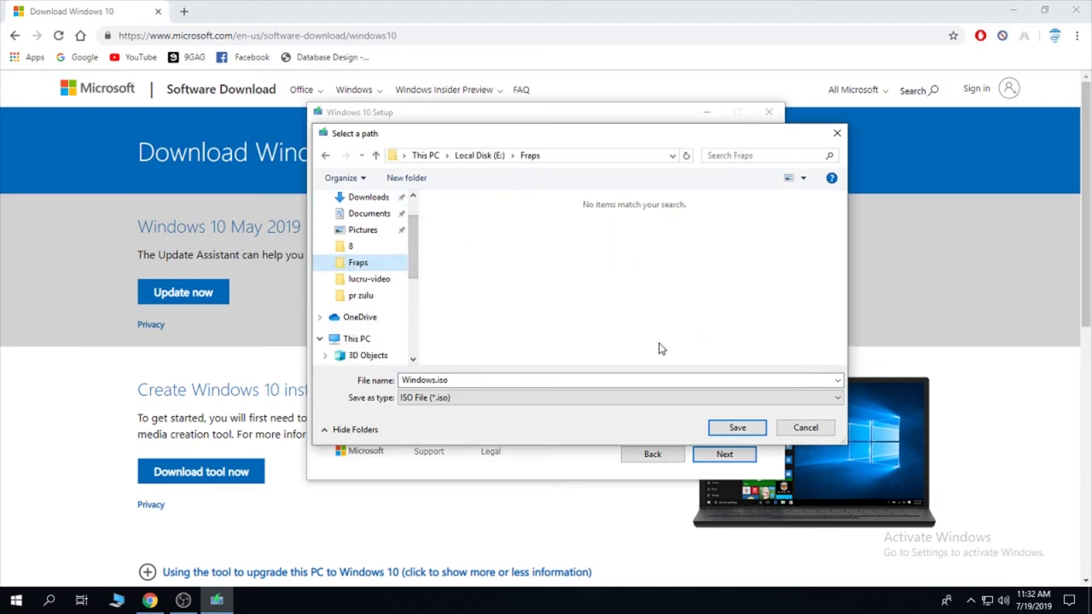
left_click(728, 425)
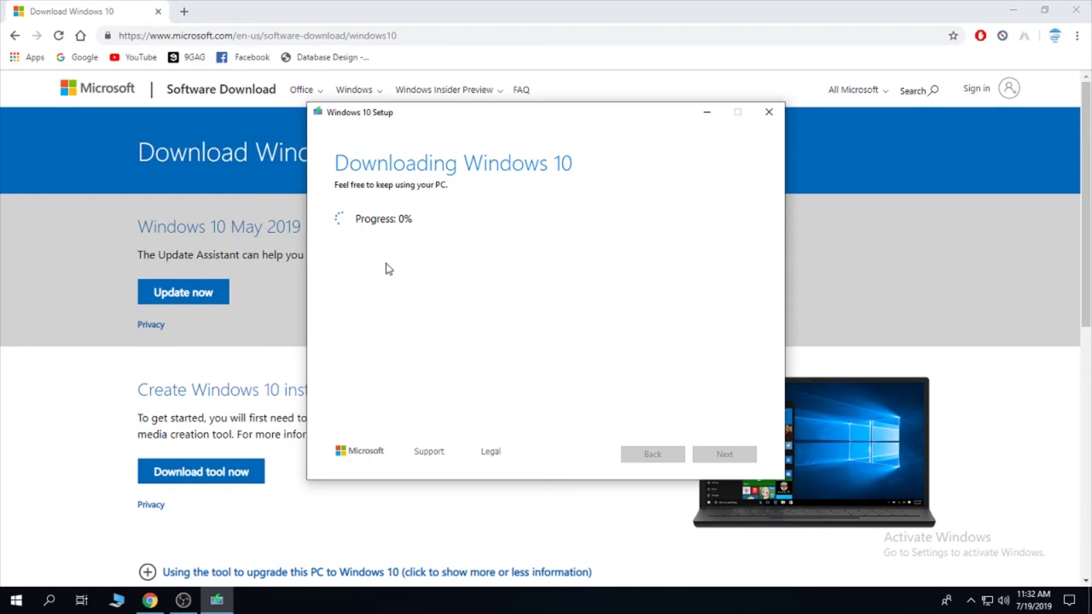
Quit Windows 10 Setup with Yes and bring Chrome back to the download page.
left_click(768, 111)
left_click(551, 351)
left_click(1015, 8)
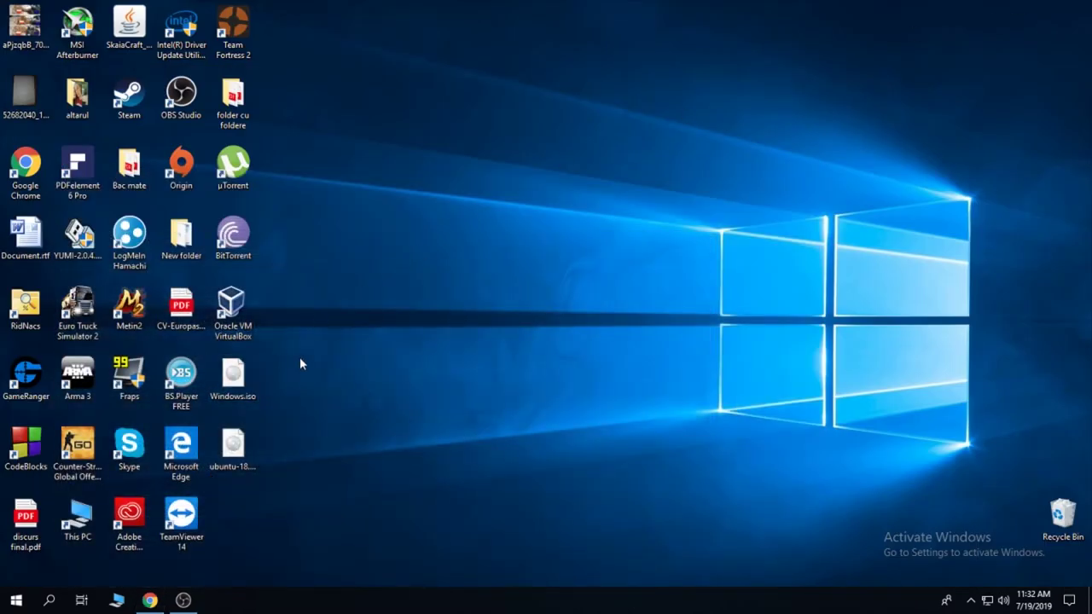
left_click(149, 599)
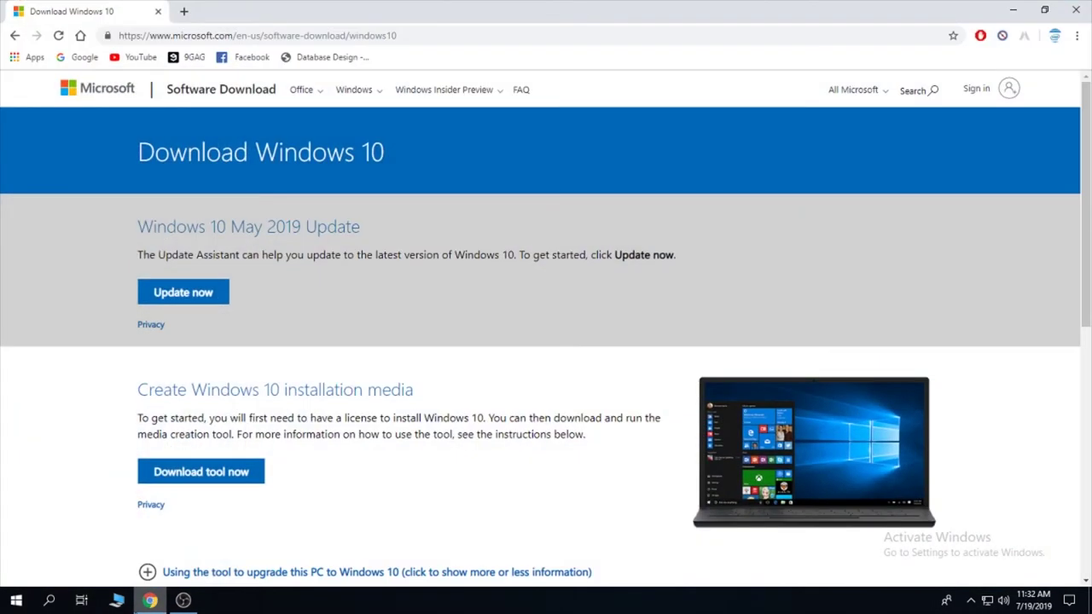
Search 'linux ubuntu' and start the Ubuntu Desktop 18.04 LTS download from ubuntu.com.
left_click(183, 11)
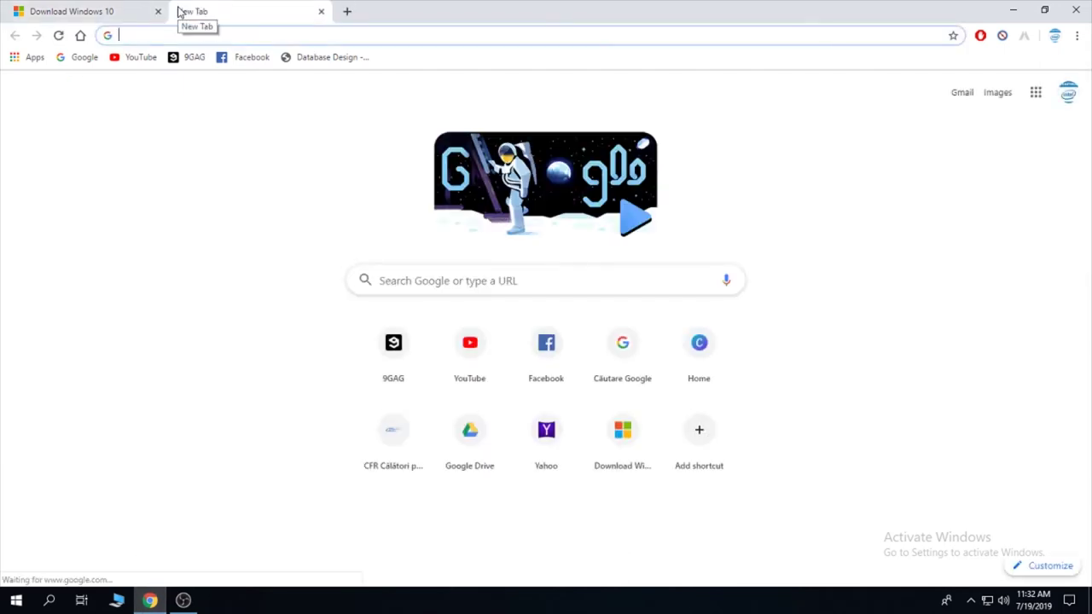
type("linux")
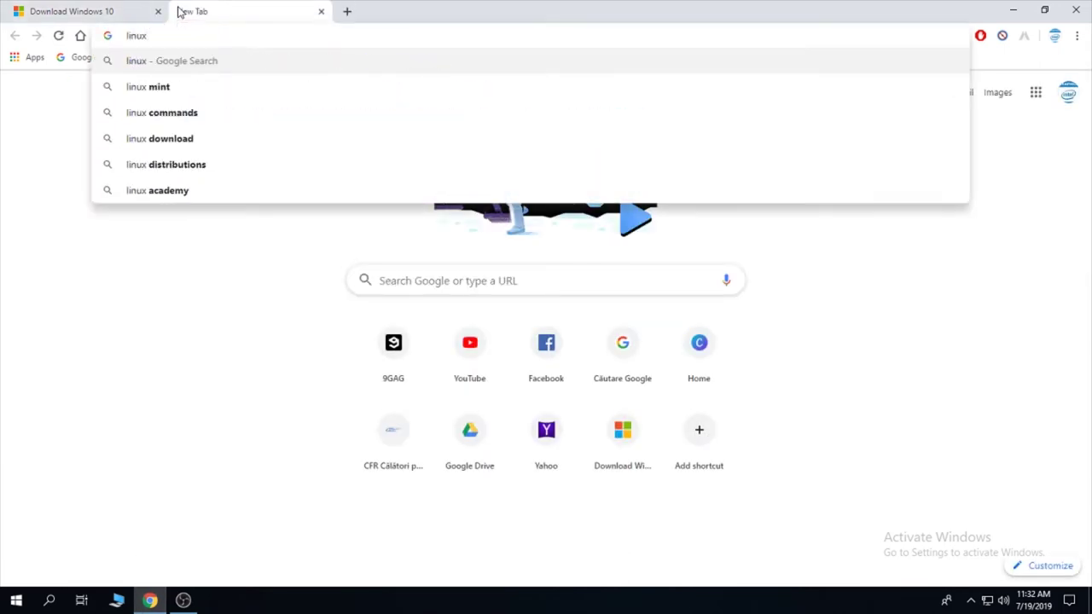
type(" ubuntu&oq=linux+ubunt&aqs=chrome.1.69i57j0l5.4702j0j7&sourceid=chrome&ie=UTF-8")
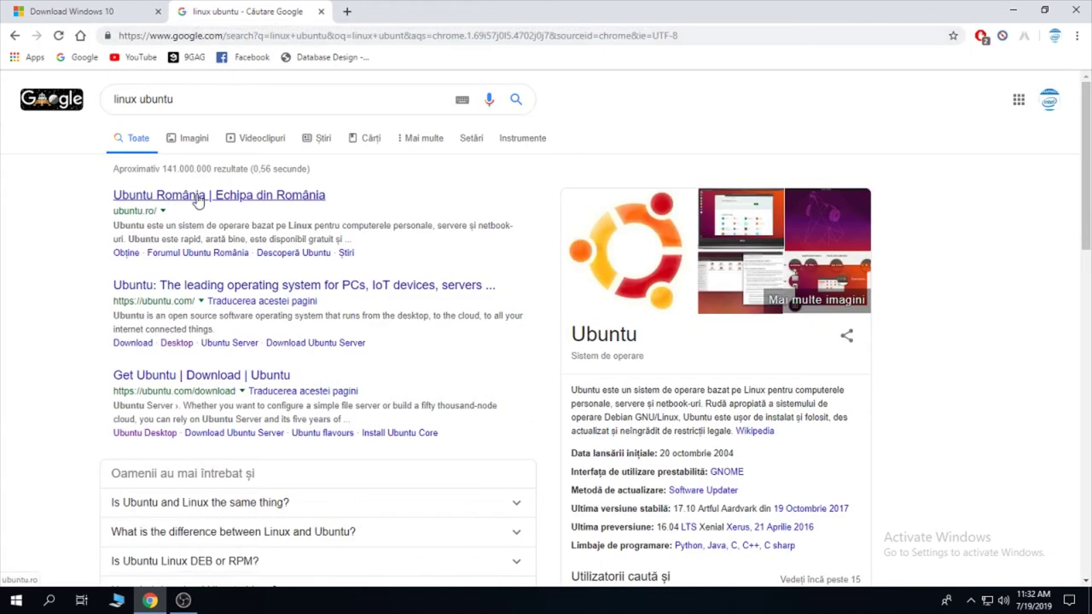
left_click(205, 288)
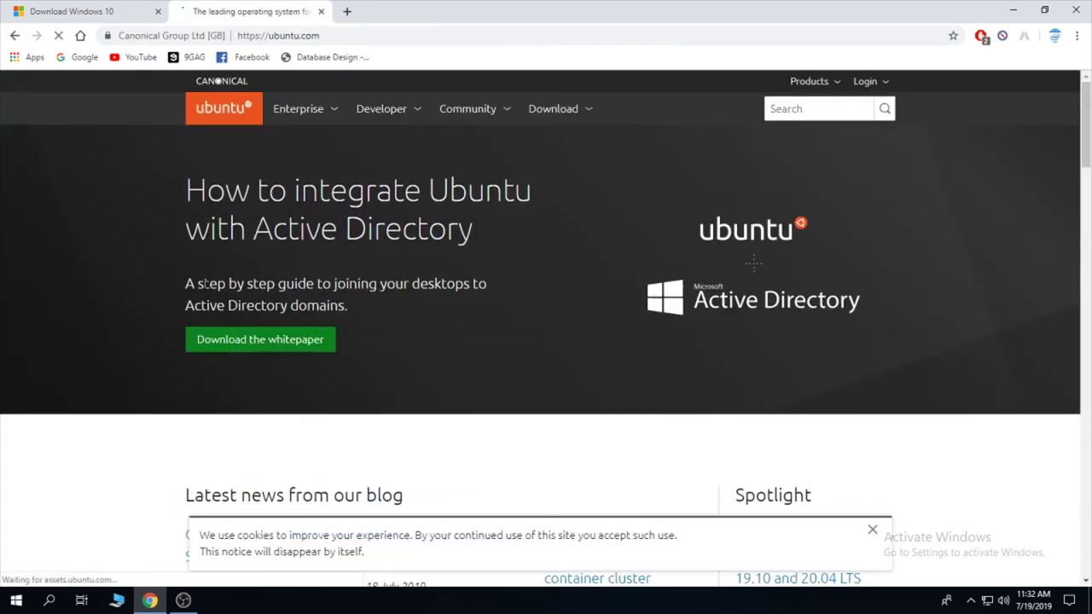
left_click(563, 118)
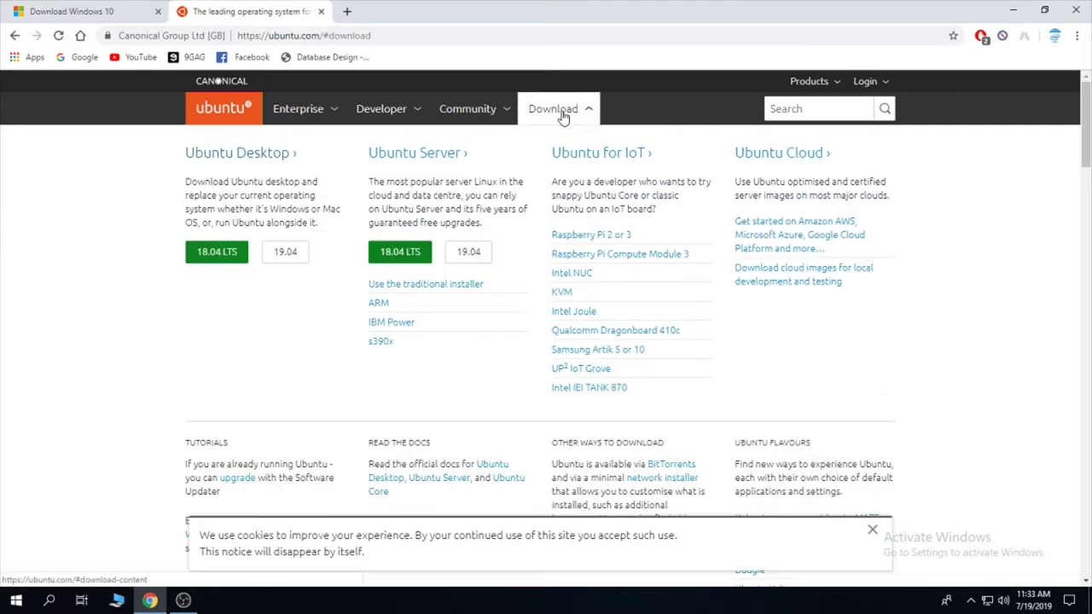
left_click(223, 264)
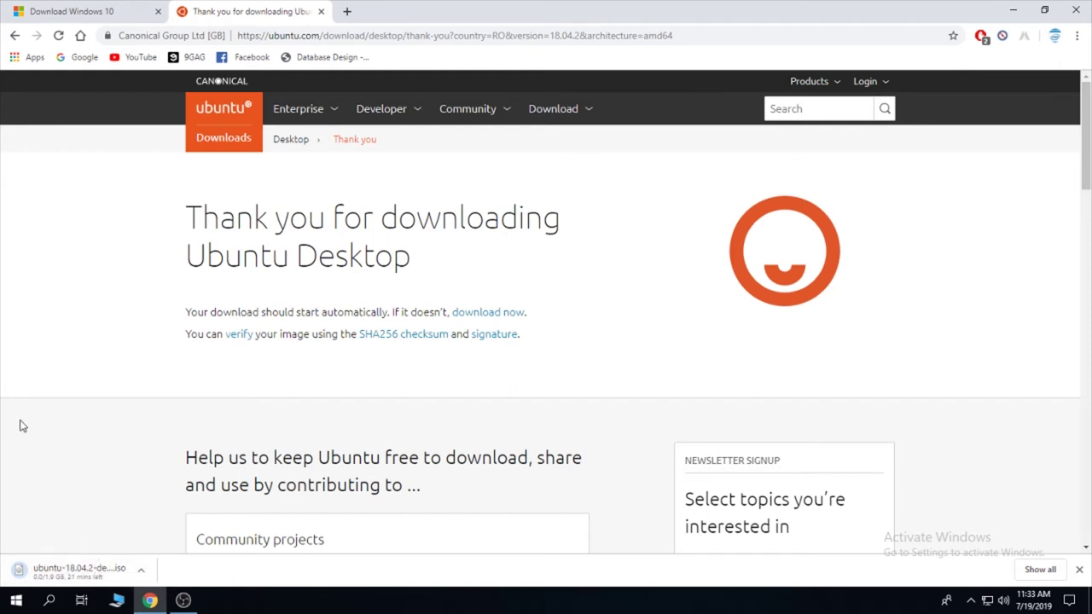
Cancel the Ubuntu download after confirming its ISO is already on the desktop.
left_click(141, 578)
left_click(158, 546)
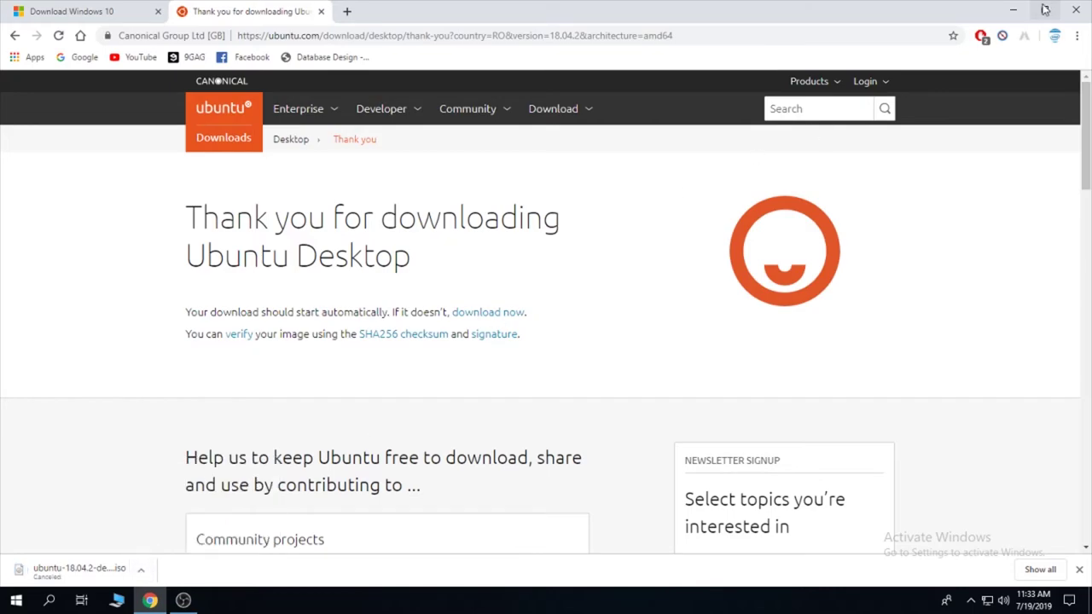
left_click(1013, 11)
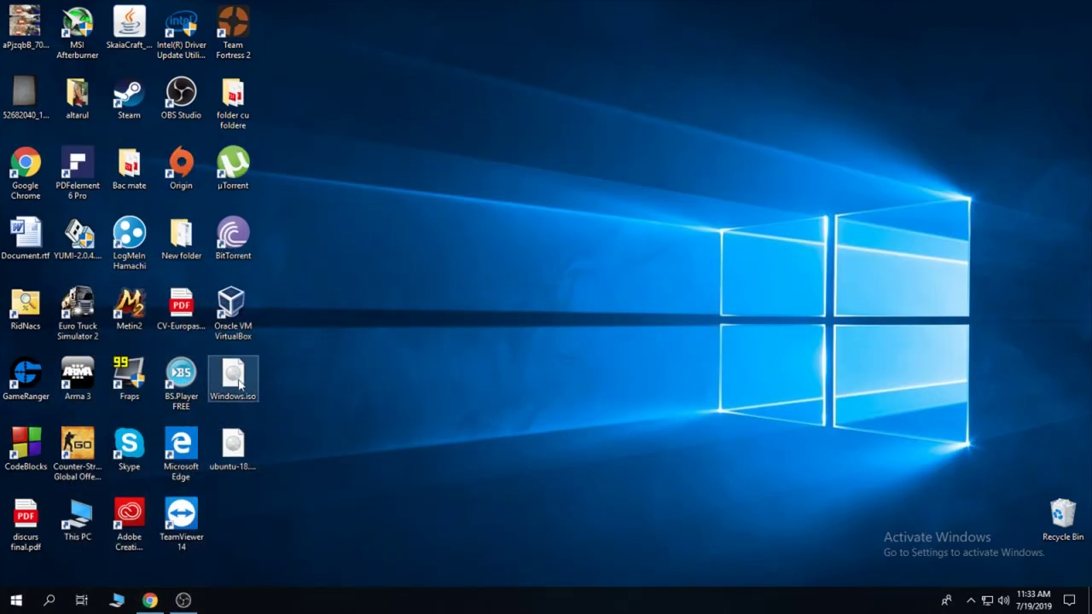
left_click(233, 445)
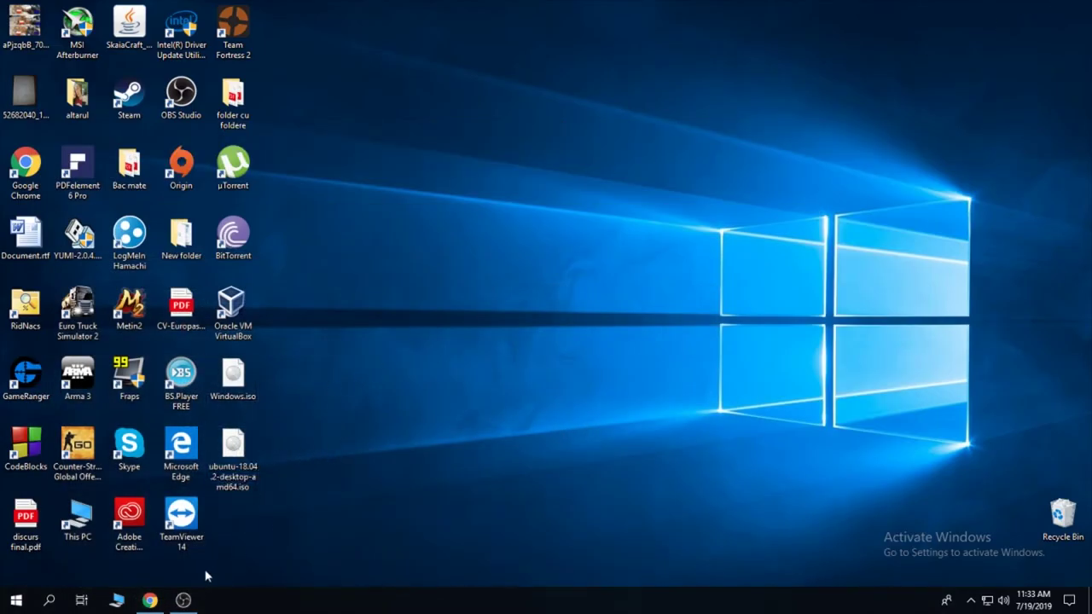
left_click(150, 599)
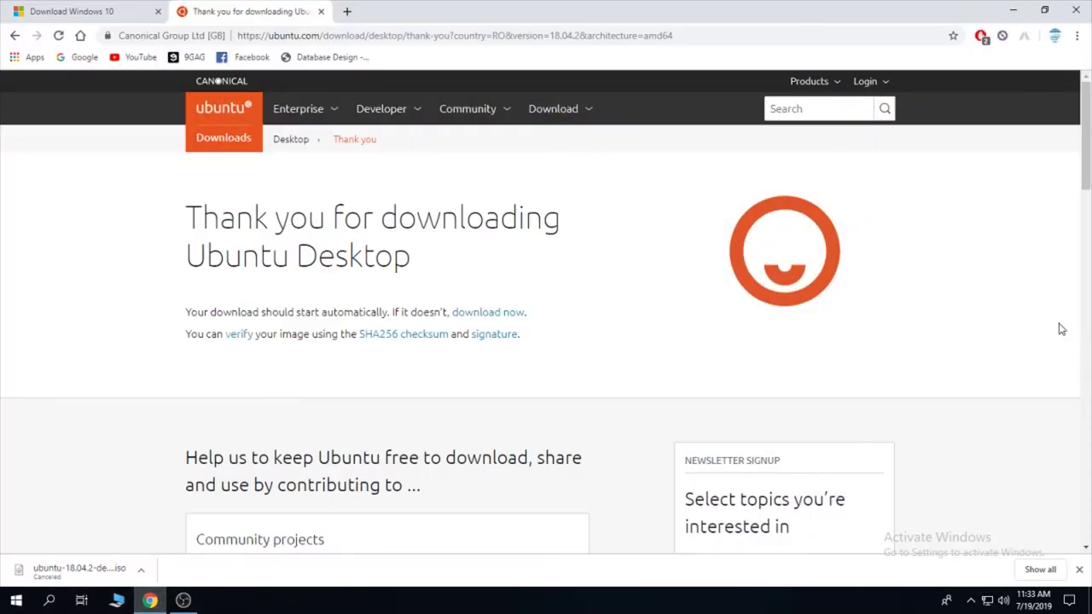
left_click(349, 8)
Search 'linux mint' and open the Cinnamon 64-bit download page on linuxmint.com.
type("linux ubuntu")
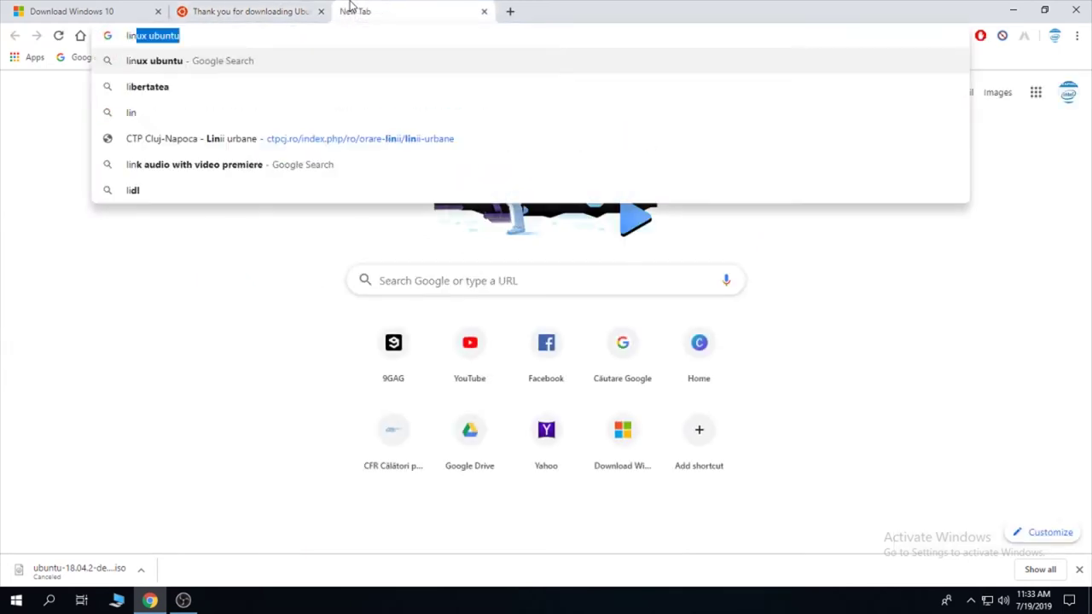
key("Down")
key("Down")
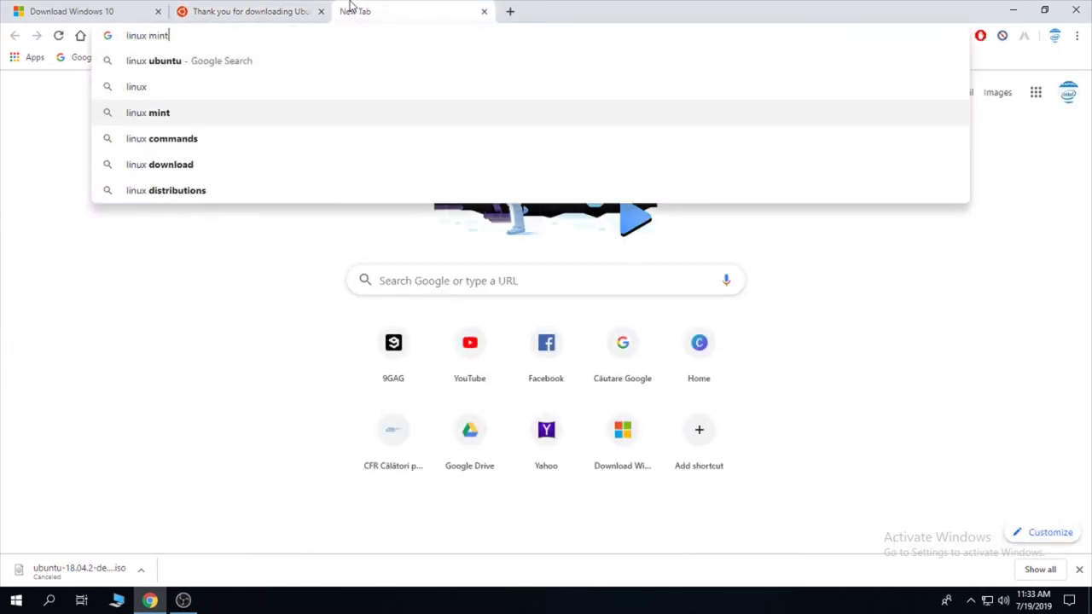
key("Return")
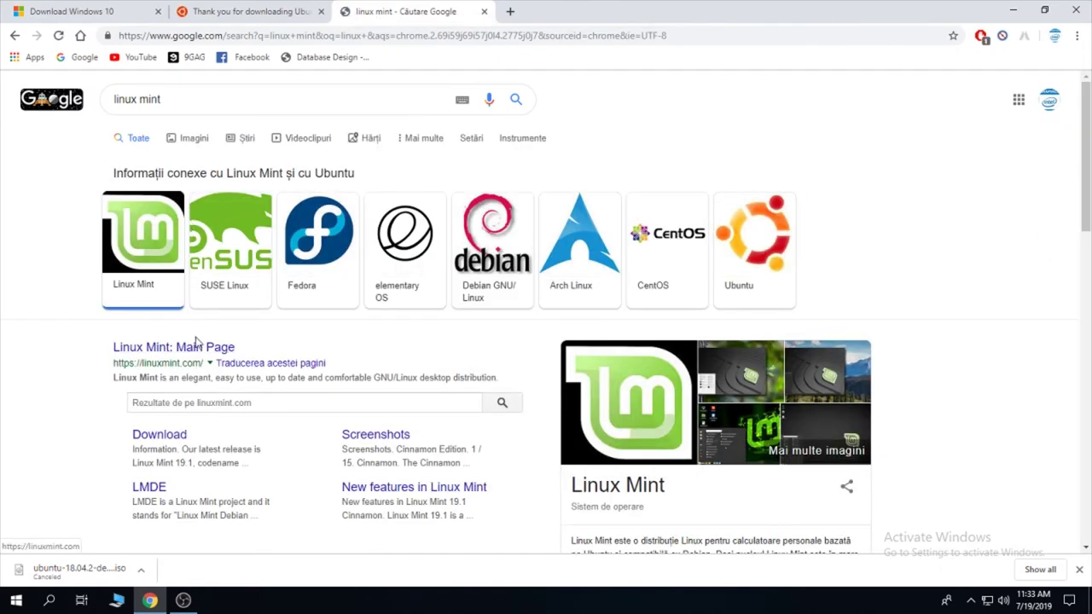
left_click(192, 349)
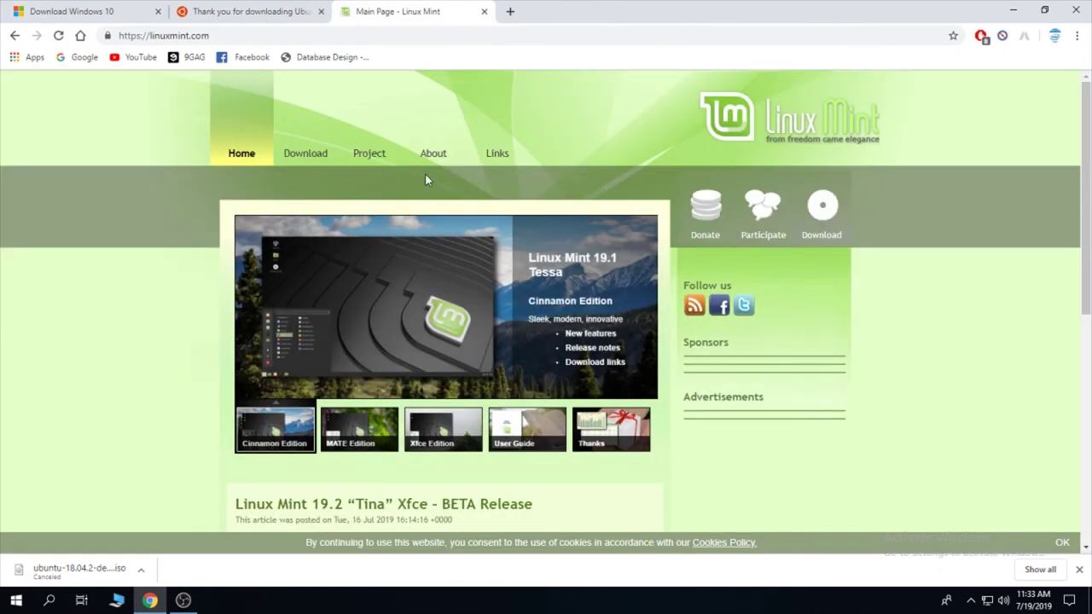
left_click(292, 159)
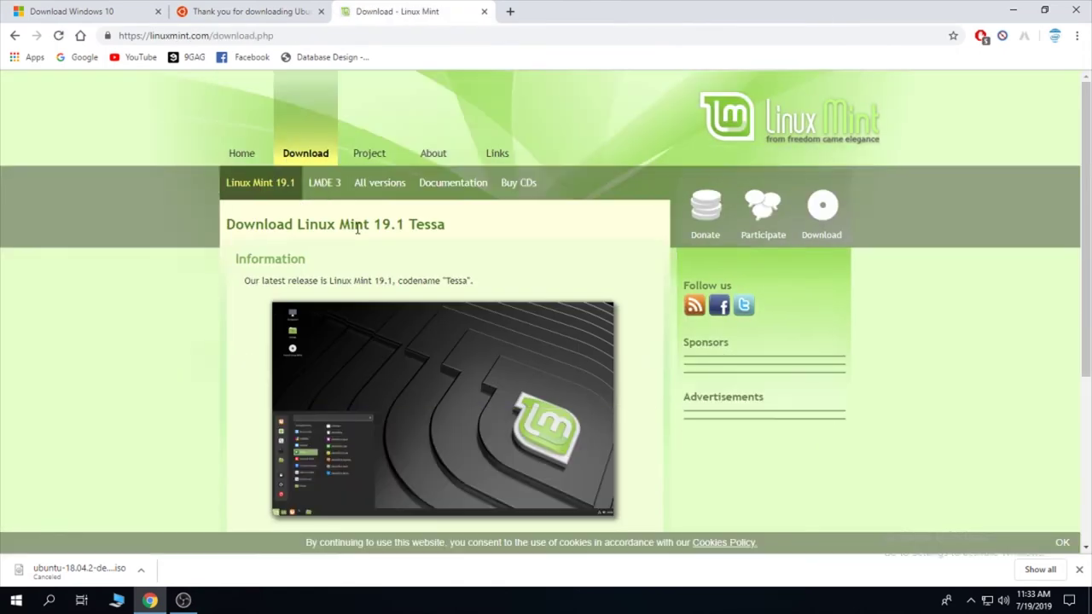
scroll(363, 243, "down", 3)
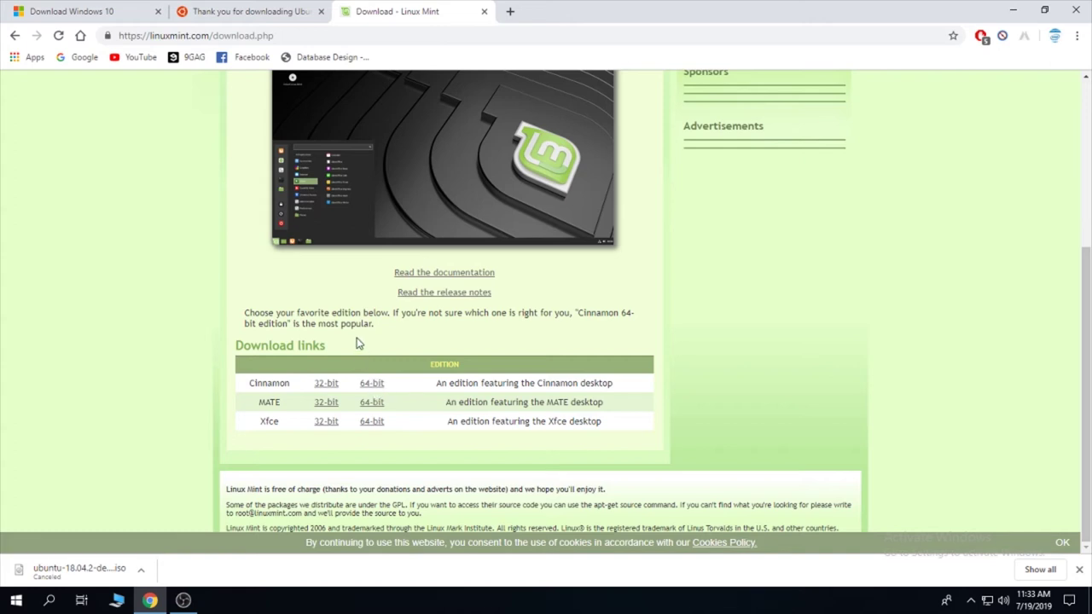
left_click(375, 386)
Start the Linux Mint download from the Telekom Romania mirror, then cancel it.
scroll(427, 359, "down", 2)
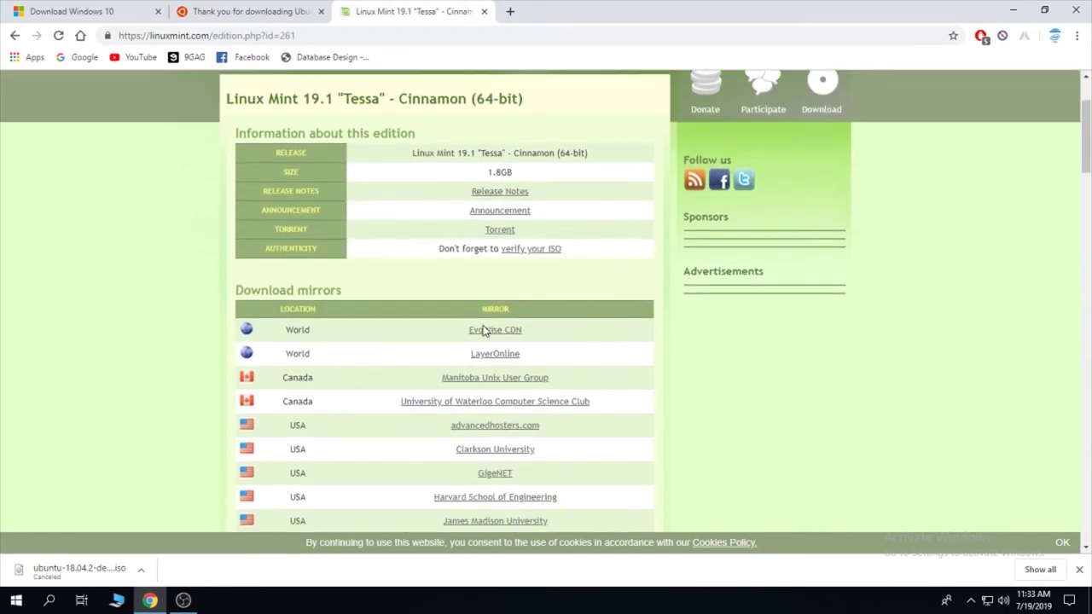
scroll(563, 300, "down", 6)
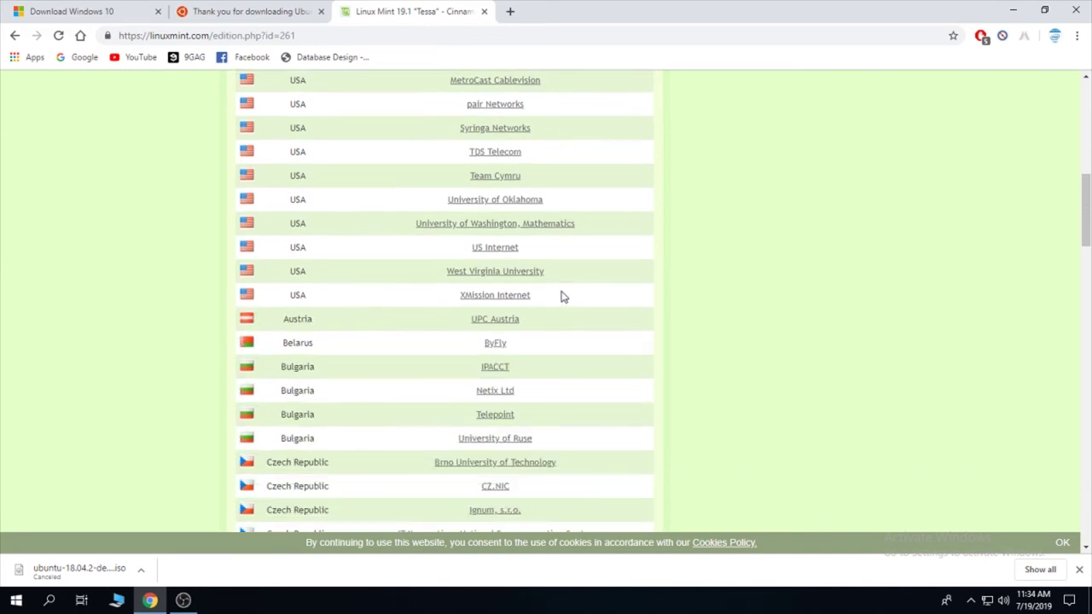
scroll(563, 294, "down", 10)
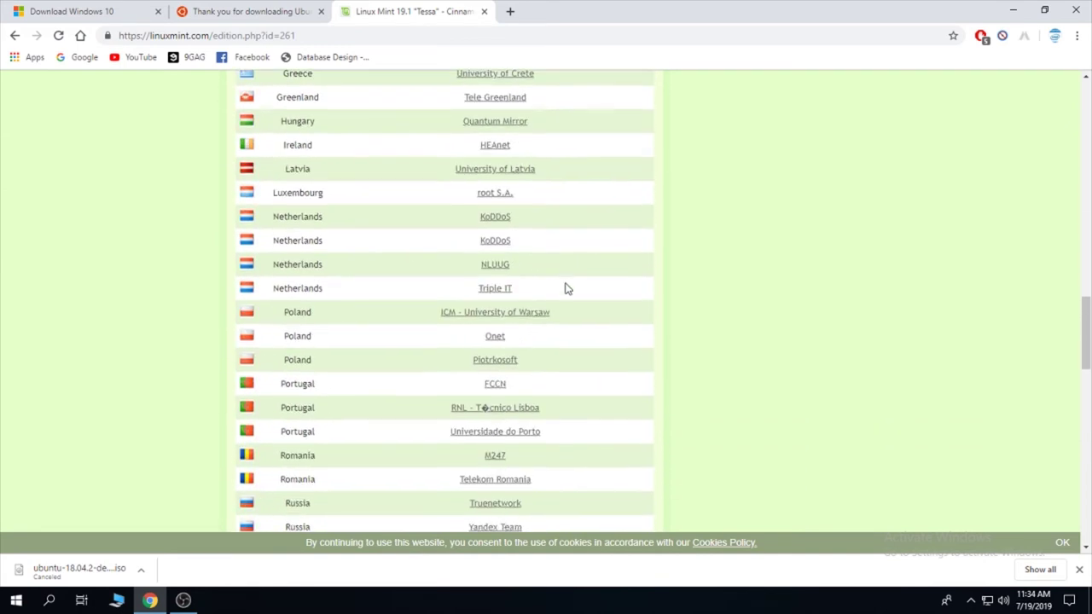
scroll(566, 294, "down", 1)
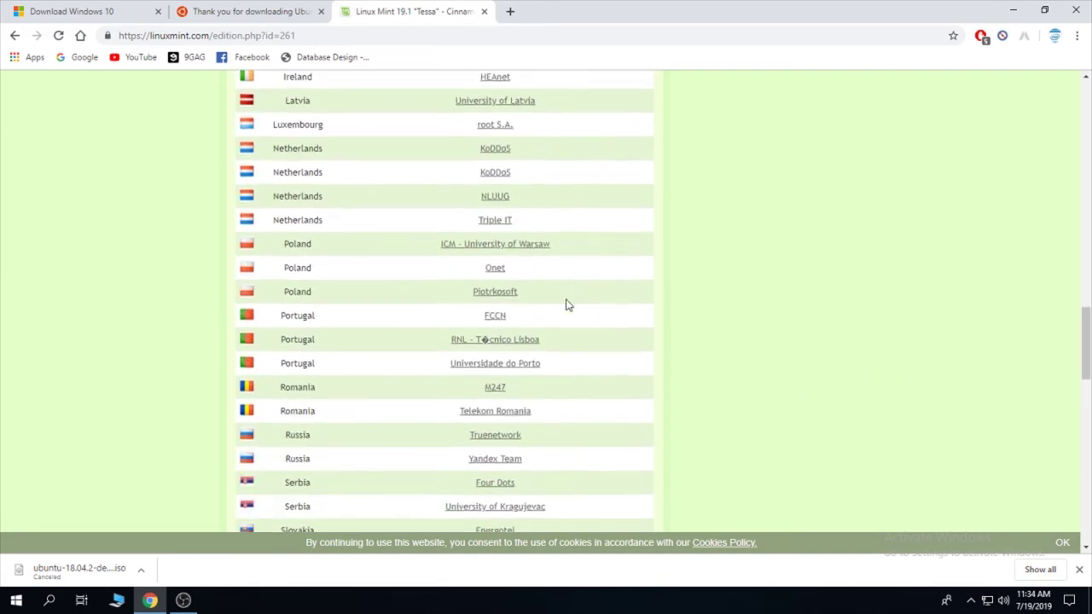
left_click(522, 418)
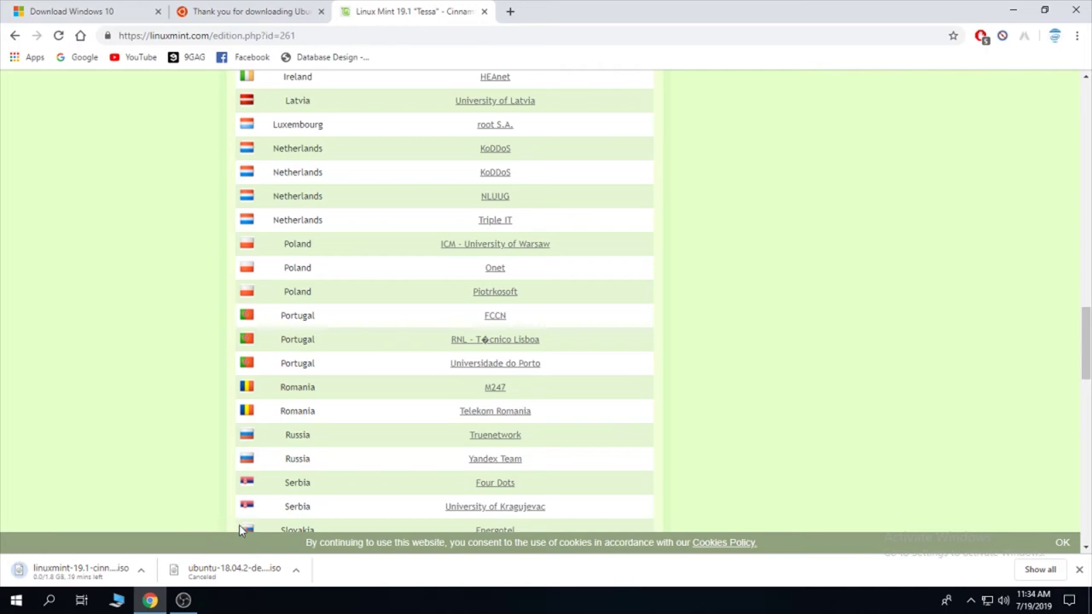
left_click(140, 570)
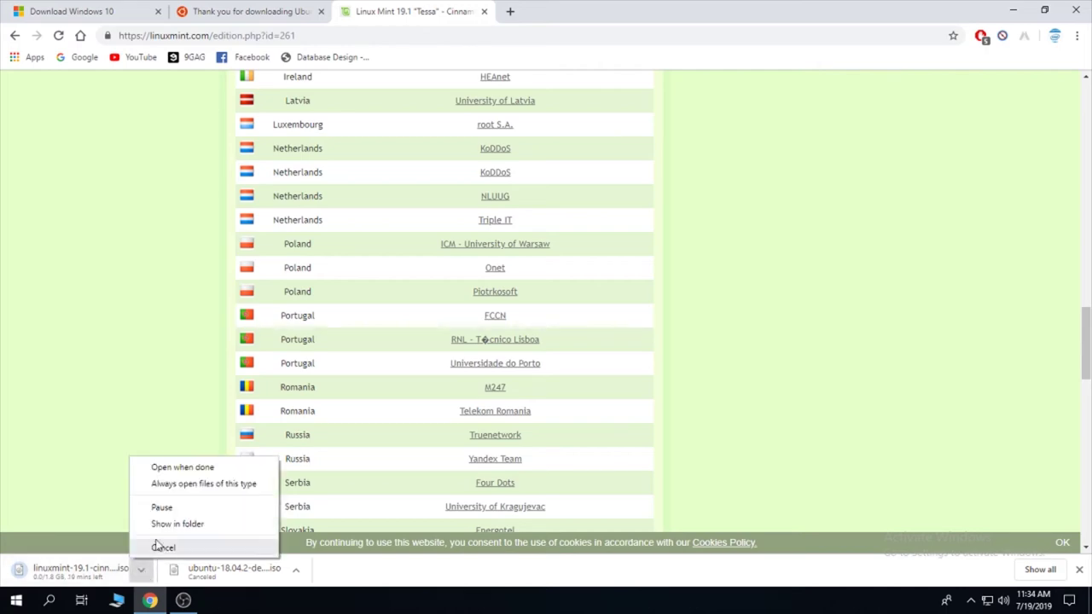
left_click(162, 547)
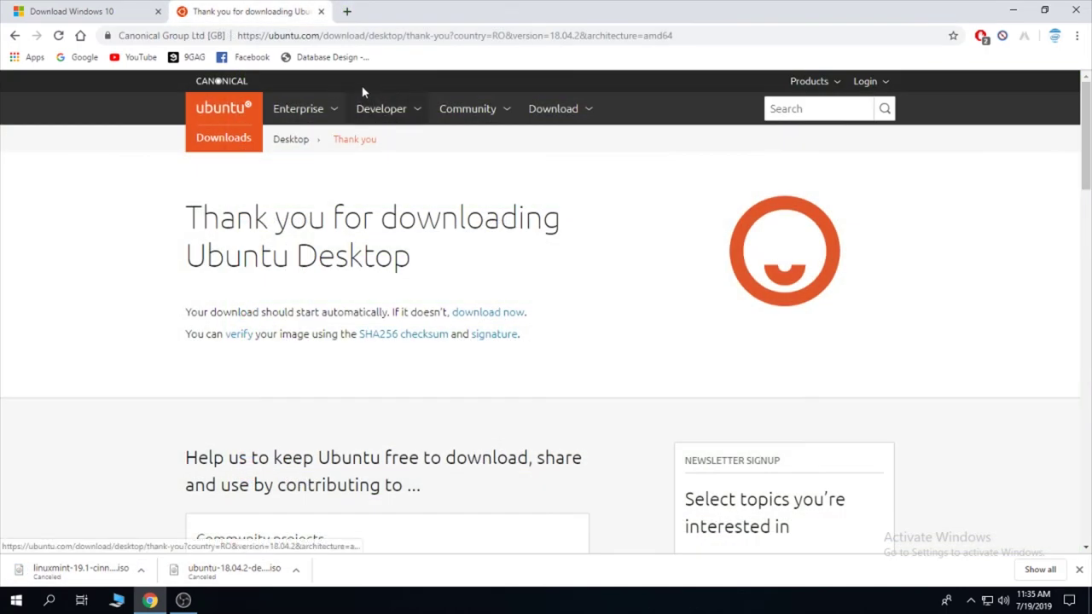
Download Rufus 3.6 from rufus.ie and run rufus-3.6.exe from the download shelf.
left_click(1014, 8)
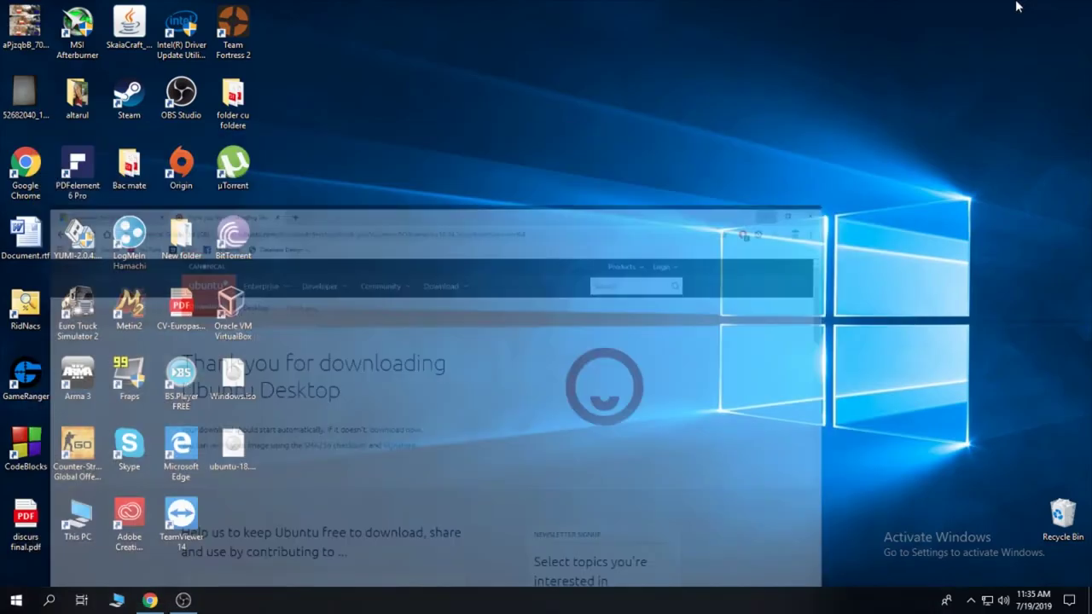
left_click_drag(262, 365, 488, 428)
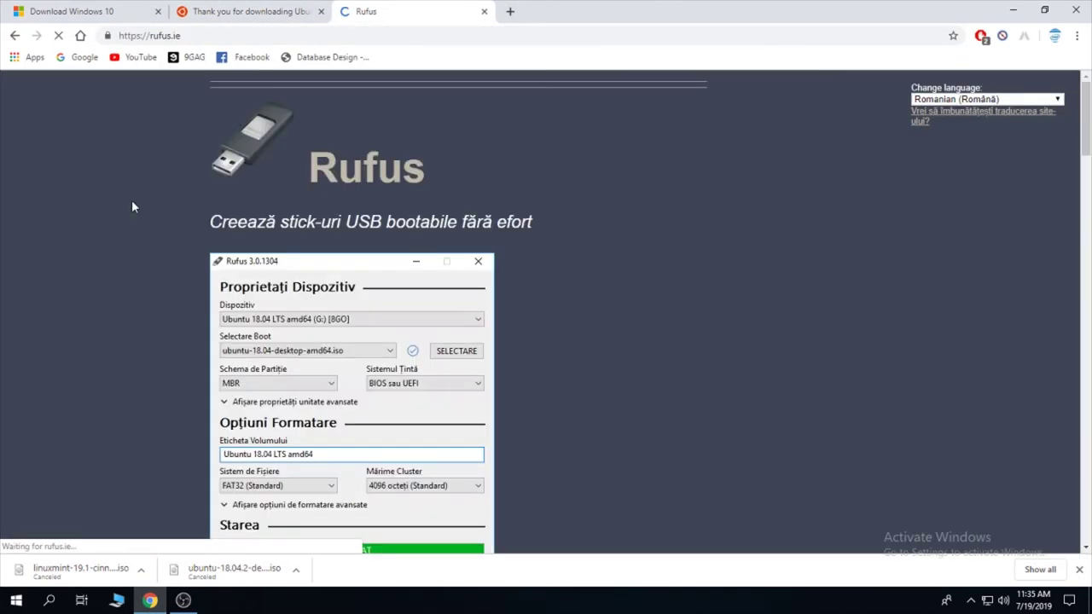
scroll(555, 189, "down", 3)
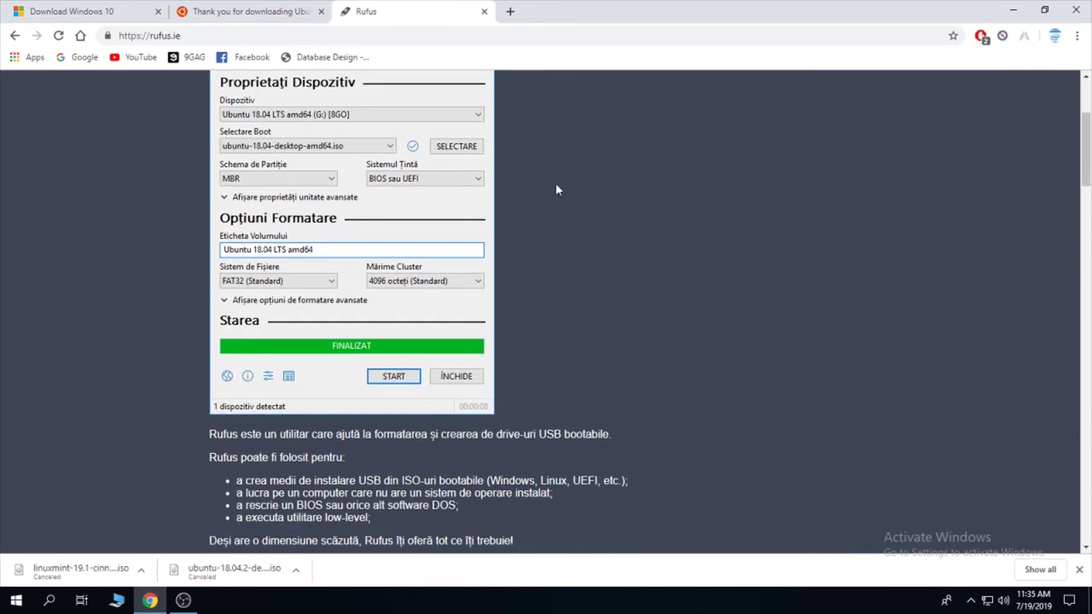
scroll(555, 185, "down", 4)
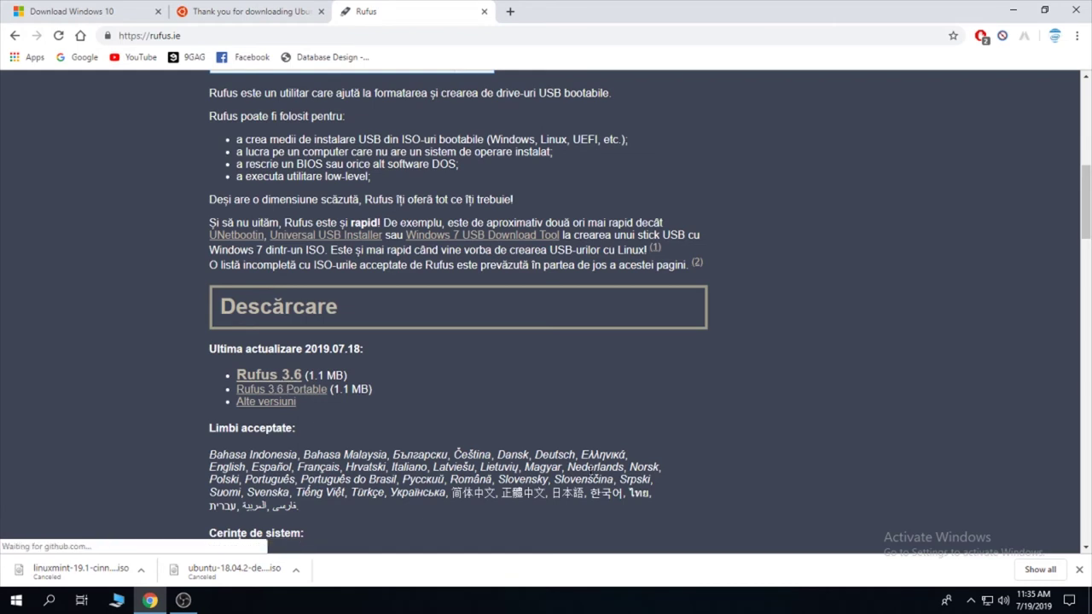
left_click(249, 376)
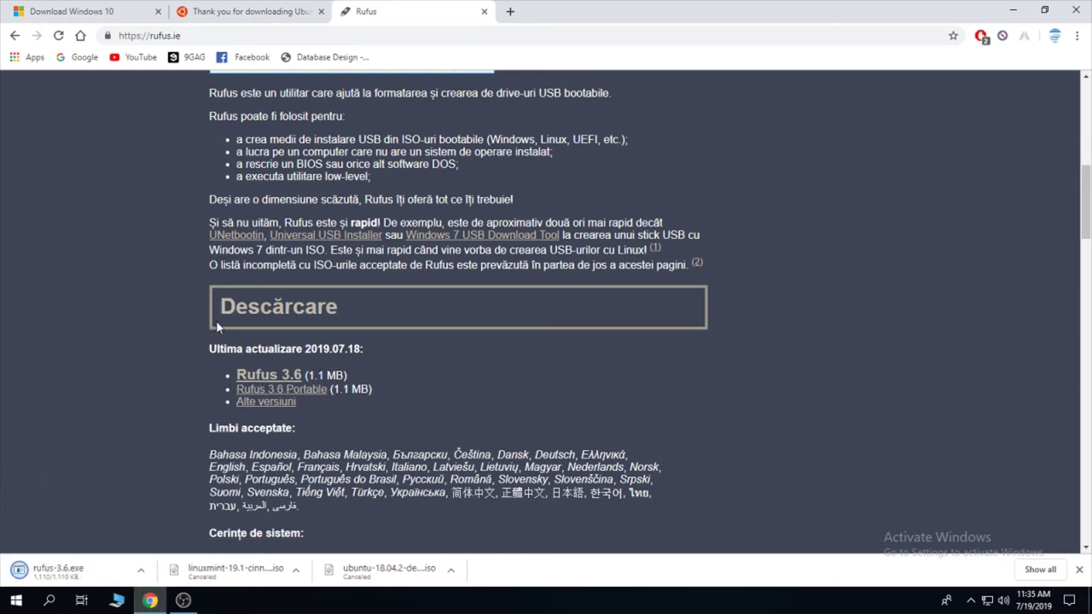
left_click(71, 569)
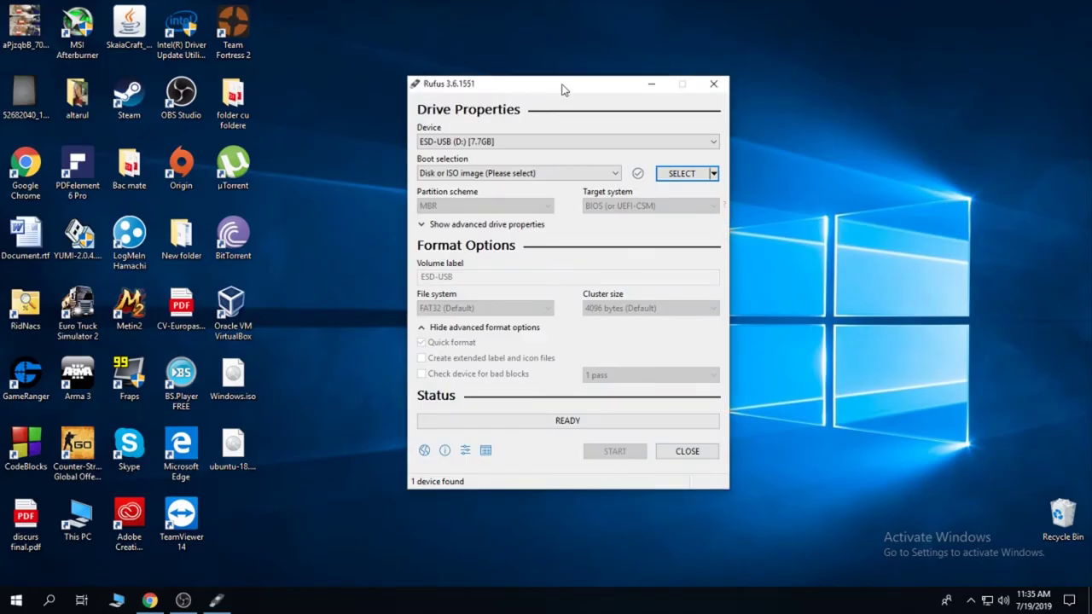
Keep ESD-USB (D:) as the target drive and 'Disk or ISO image' as boot source.
left_click_drag(566, 89, 528, 220)
mouse_move(427, 81)
left_mouse_down()
mouse_move(395, 78)
mouse_move(443, 81)
left_mouse_up()
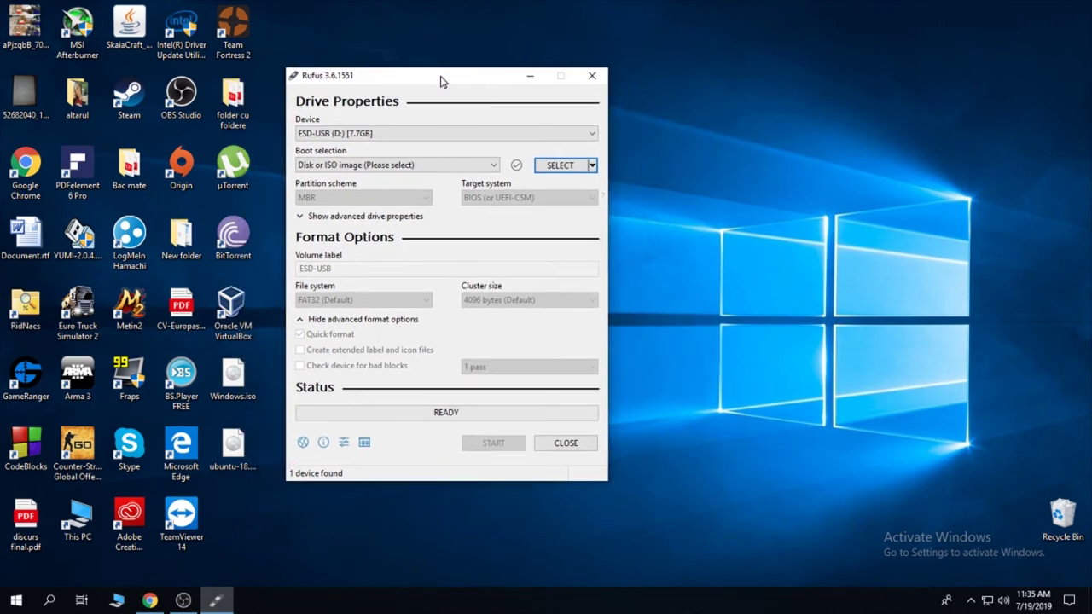
left_click(415, 134)
left_click(414, 133)
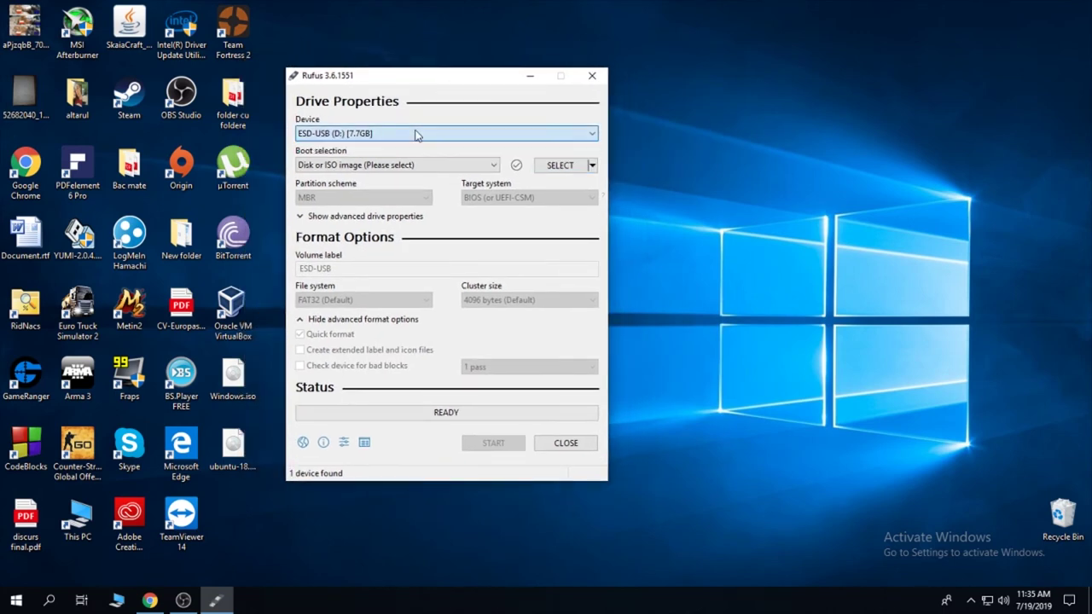
left_click(415, 134)
left_click(407, 147)
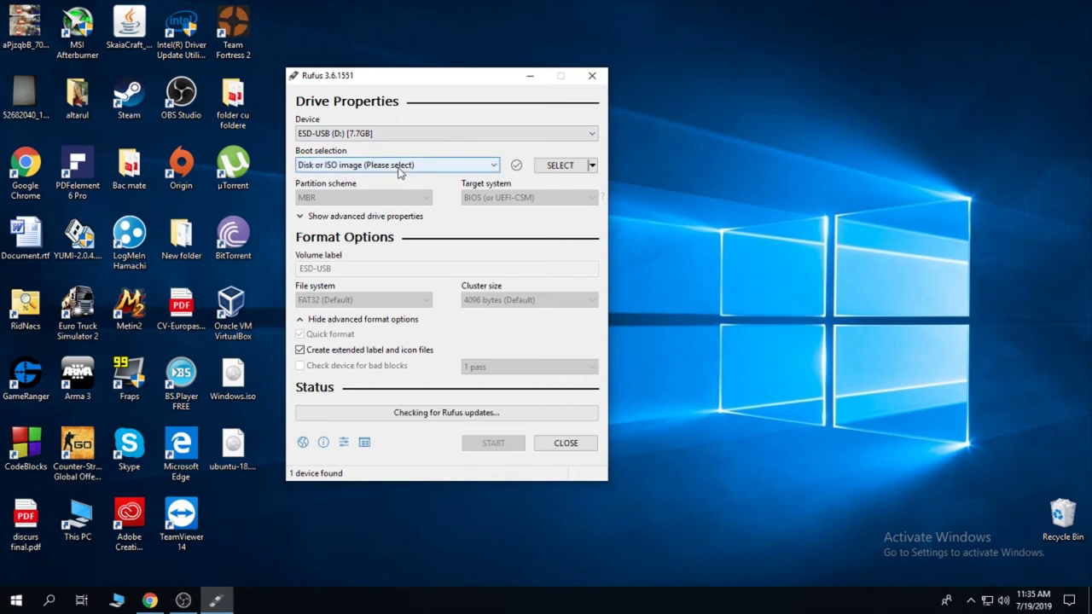
left_click(406, 167)
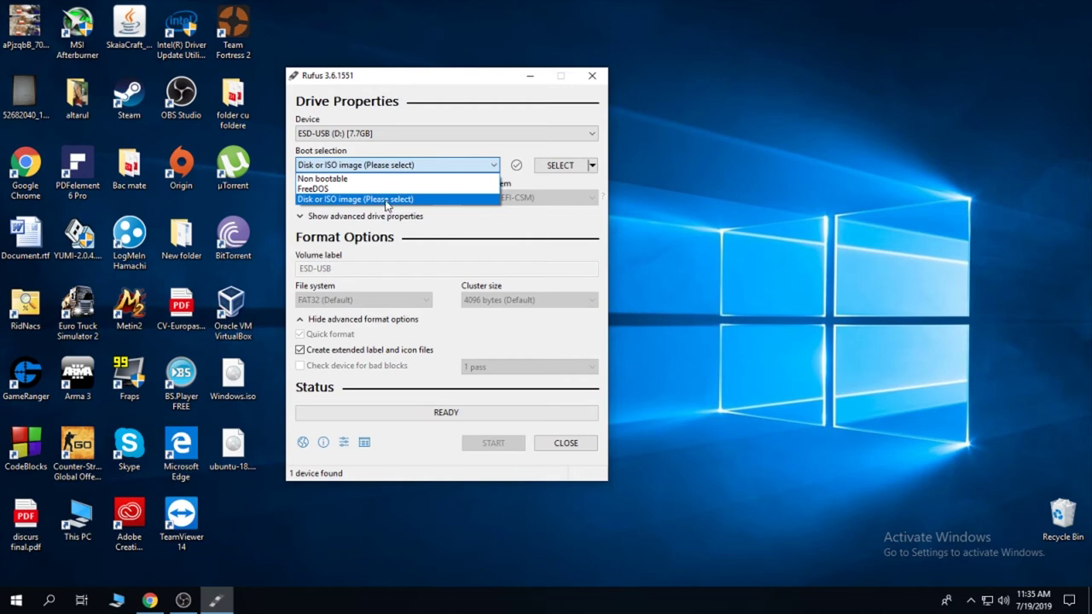
left_click(386, 200)
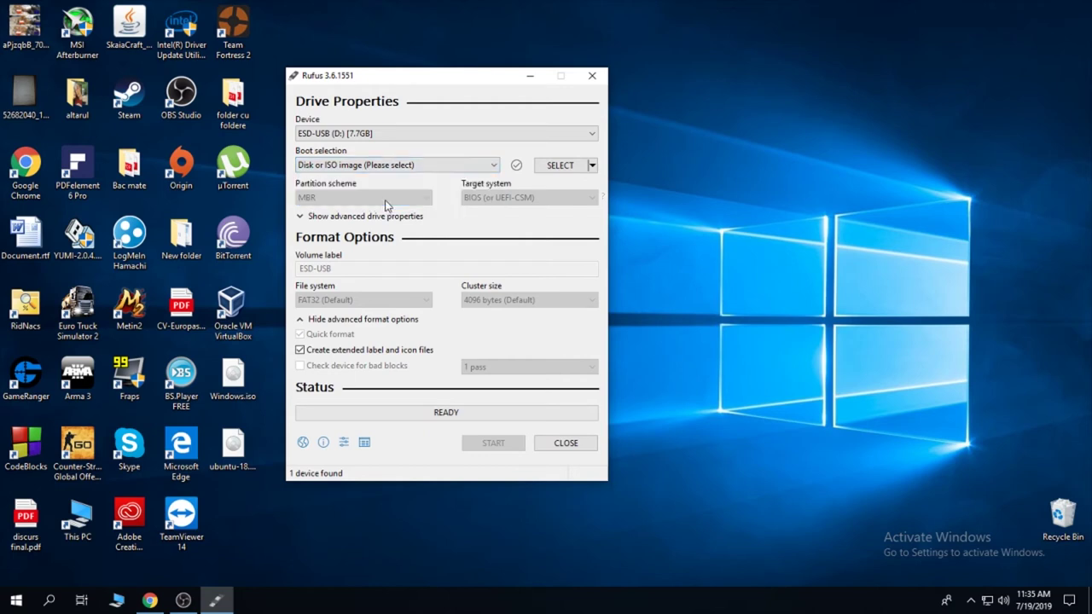
Select Windows.iso from the Desktop as the boot image.
left_click(569, 169)
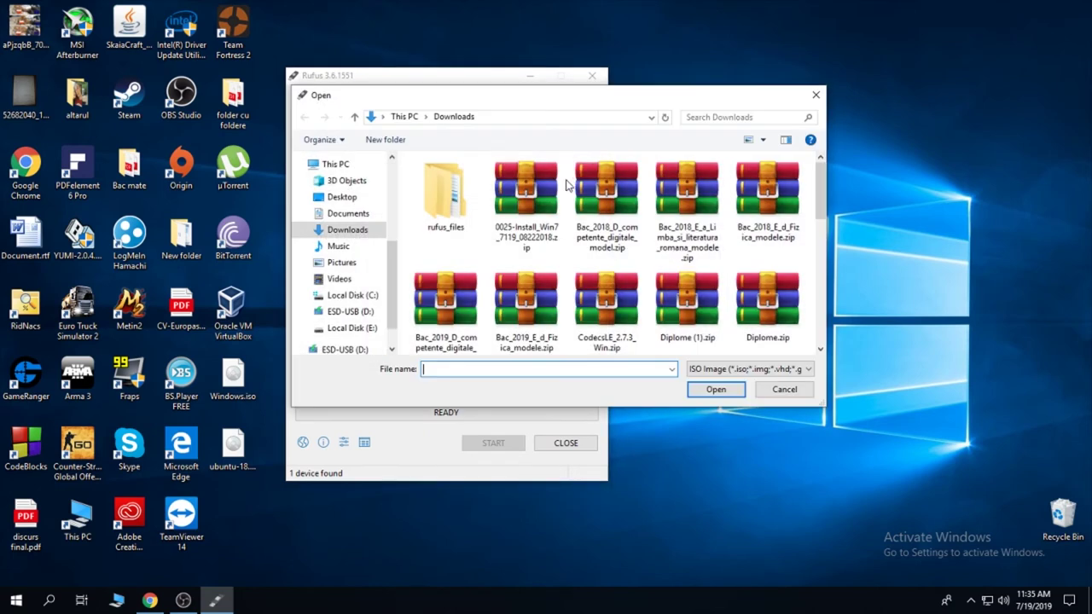
scroll(341, 209, "up", 4)
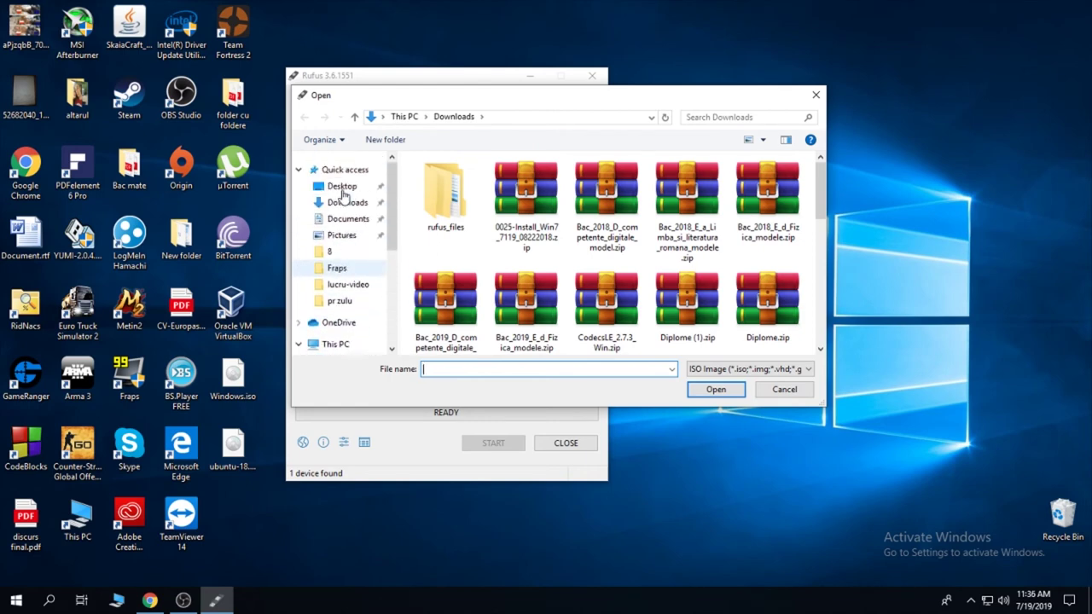
left_click(341, 188)
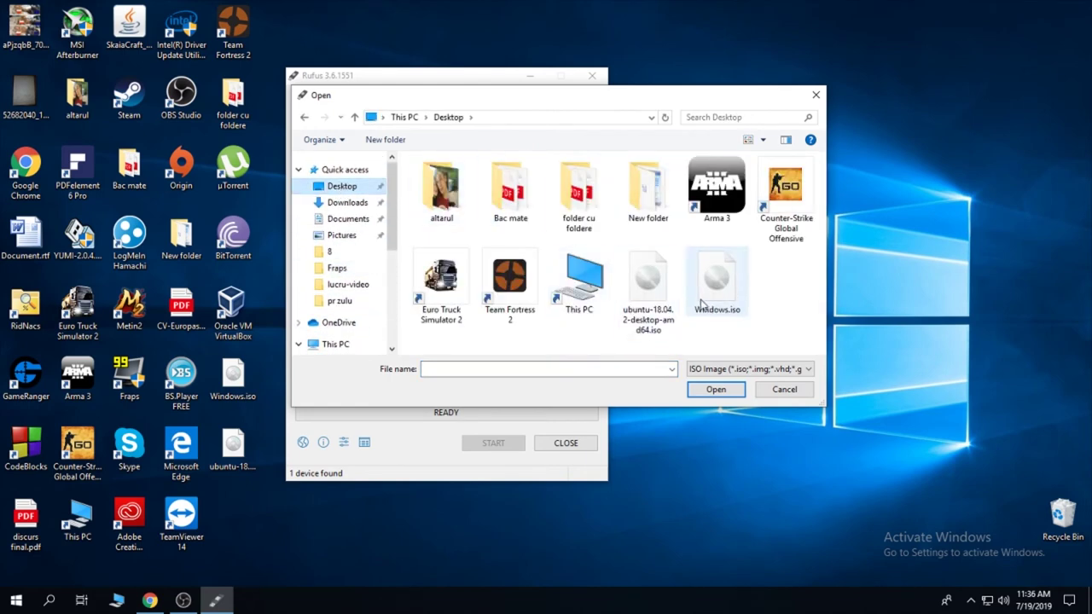
left_click(724, 284)
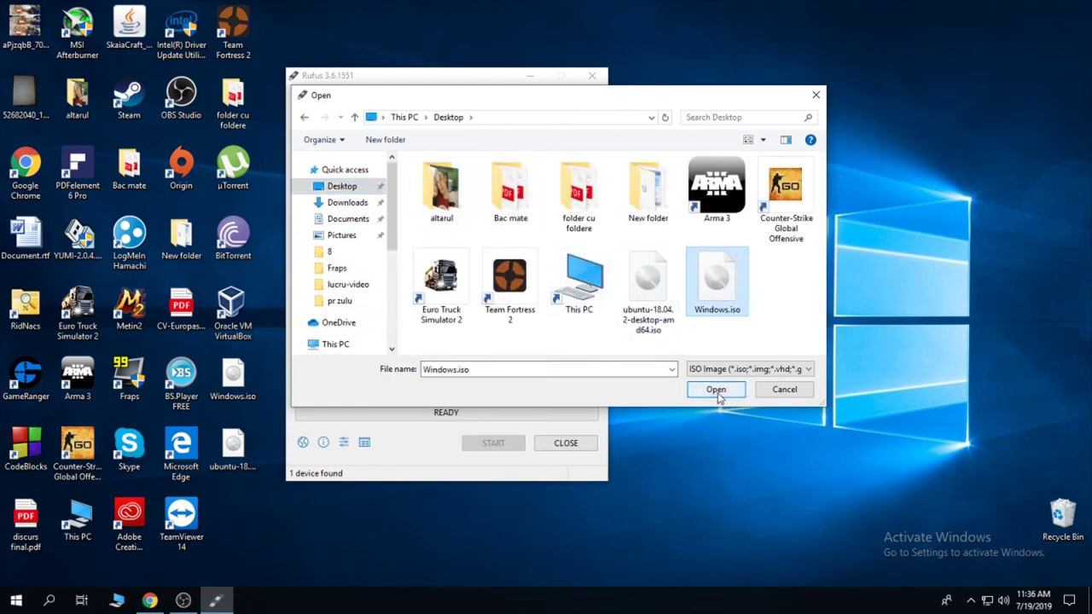
left_click(717, 392)
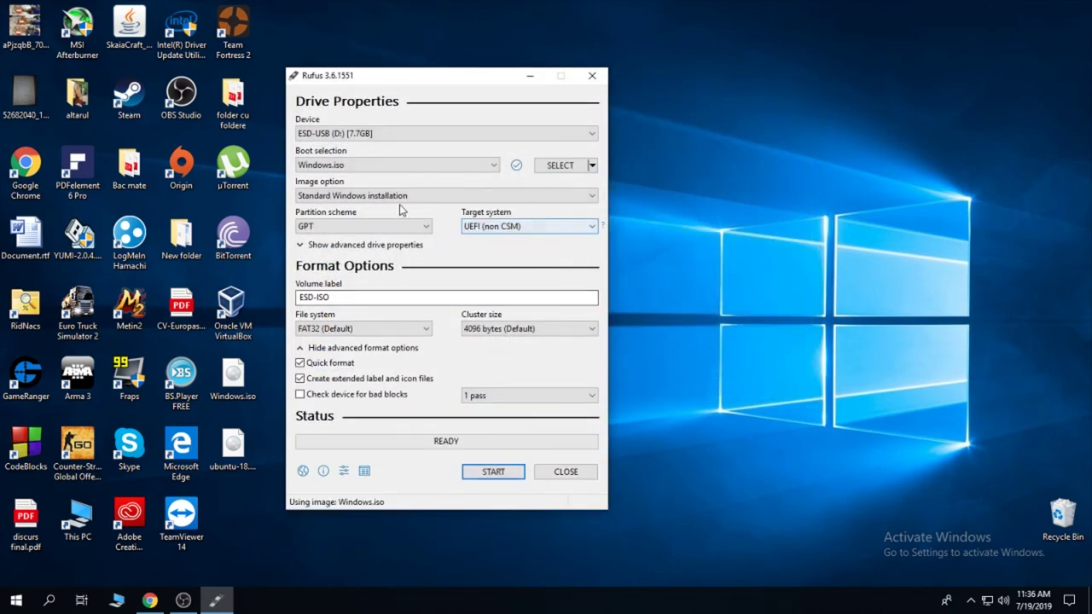
Keep Standard Windows installation and start writing Windows.iso, accepting the data-loss warning.
left_click(385, 202)
left_click(385, 202)
left_click(341, 207)
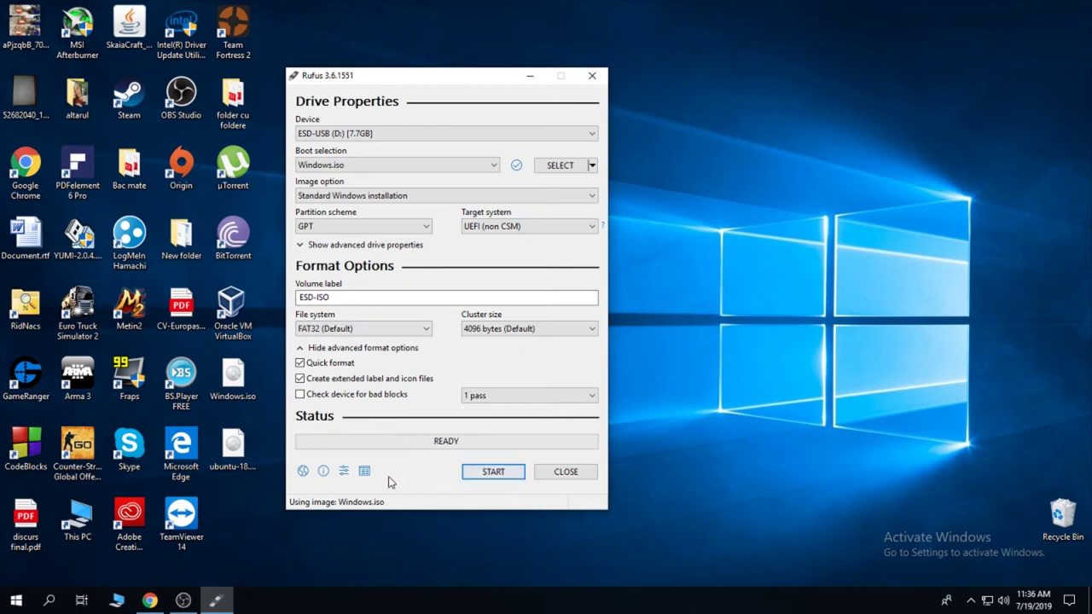
left_click(476, 470)
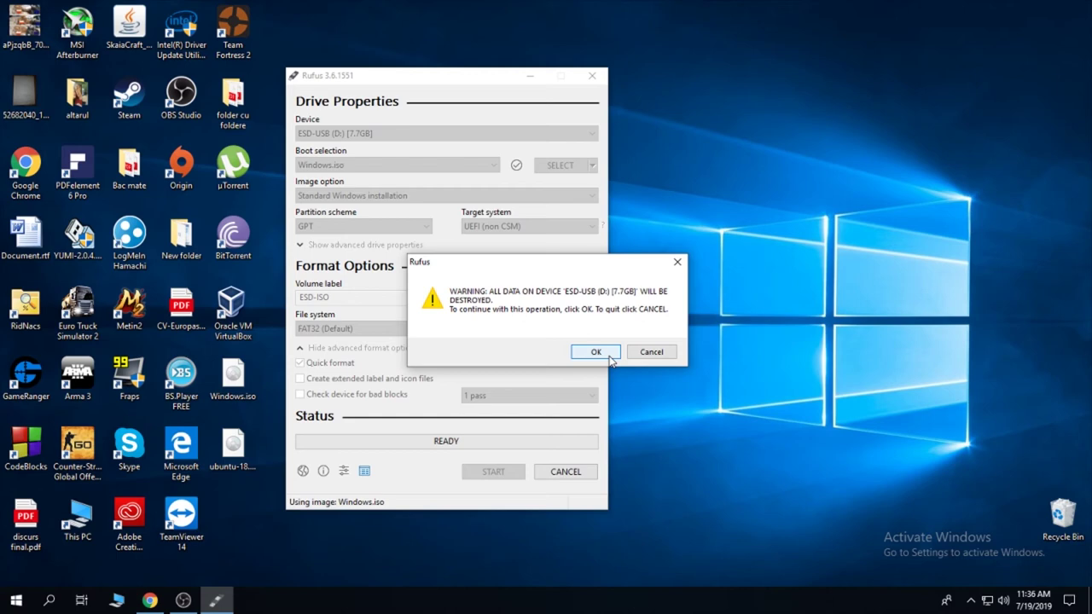
left_click(609, 357)
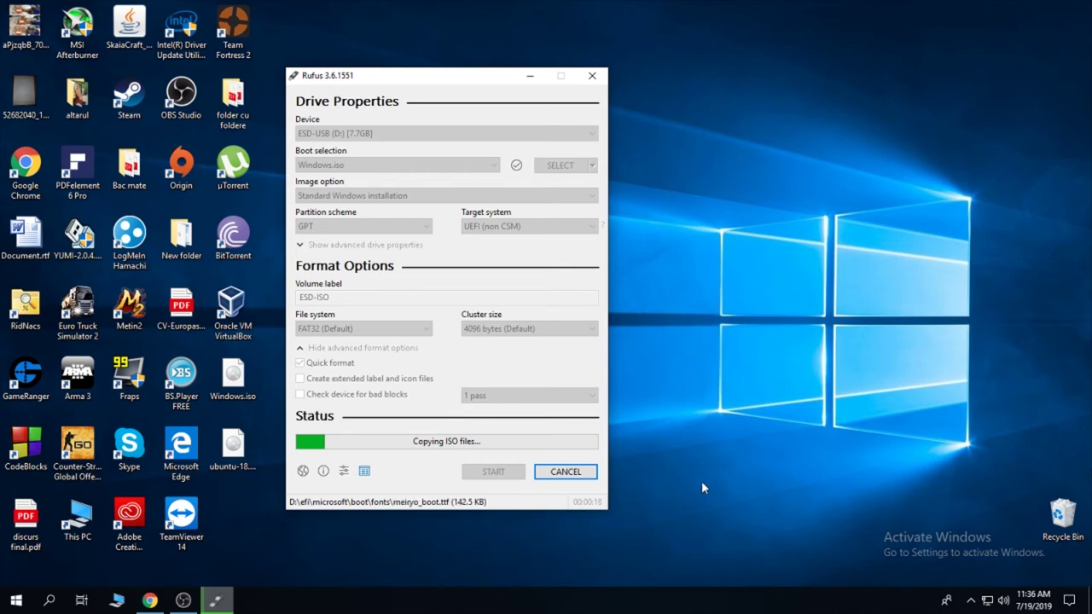
Cancel the Windows.iso write midway and browse for a different ISO image.
left_click(566, 475)
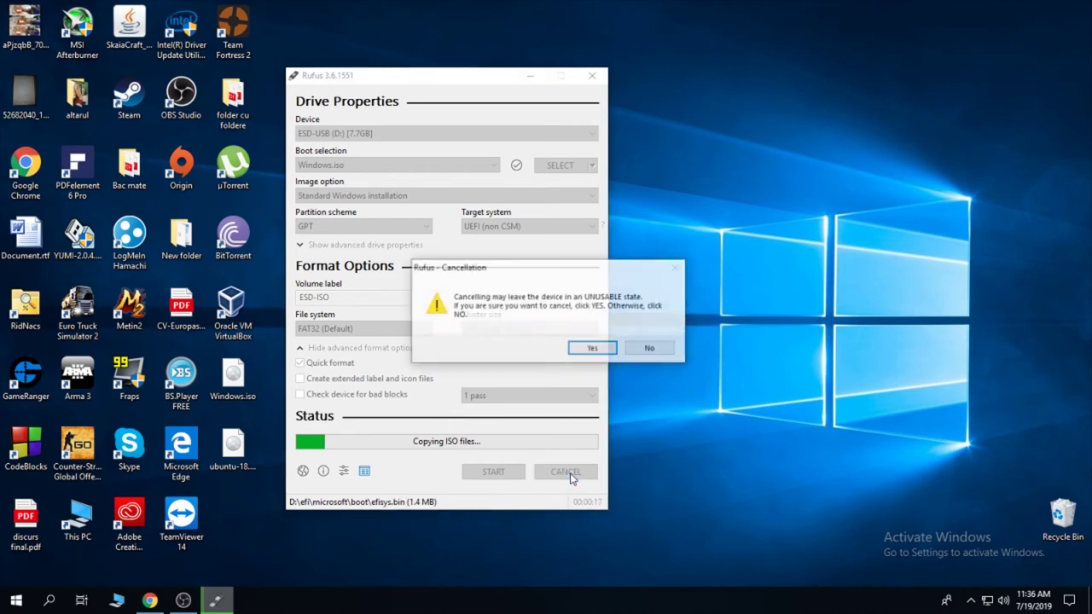
left_click(581, 349)
left_click(564, 301)
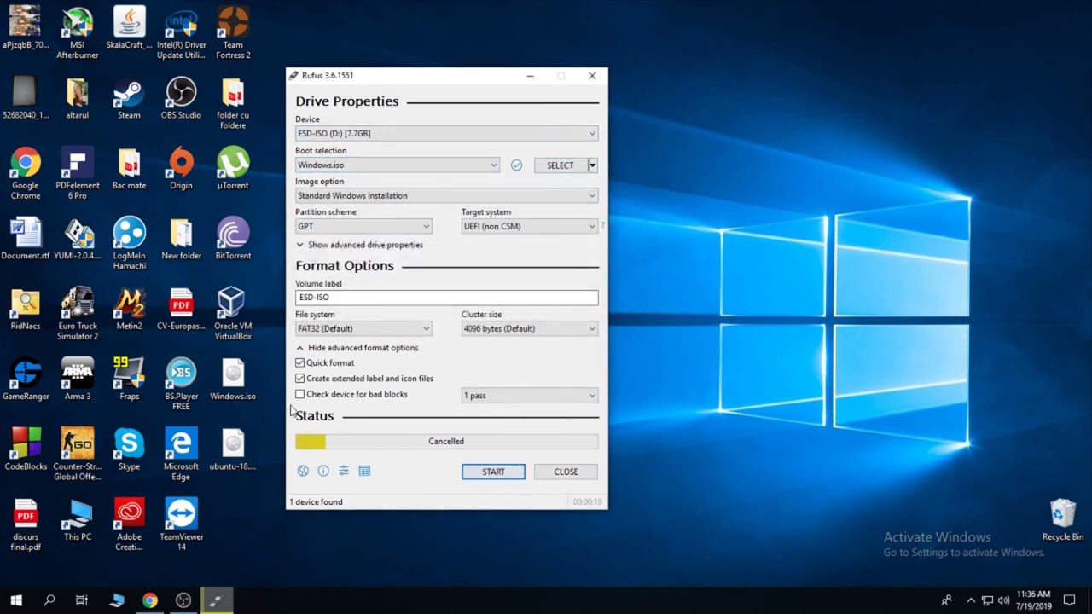
left_click(563, 165)
Load ubuntu-18.04.2-desktop-amd64.iso and start writing it in ISO mode, downloading Syslinux.
left_click(650, 284)
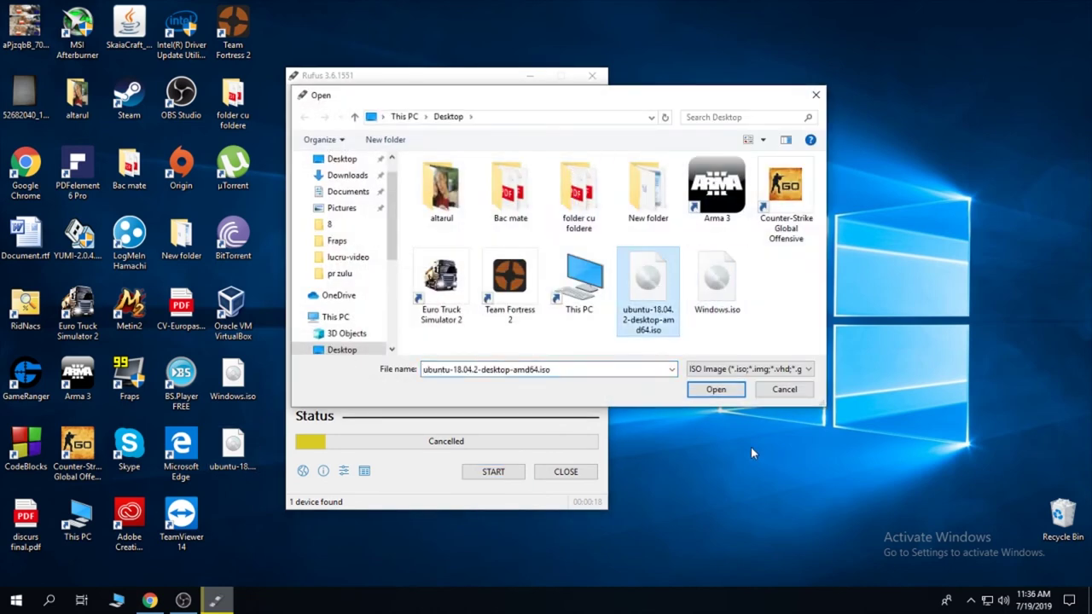
left_click(715, 389)
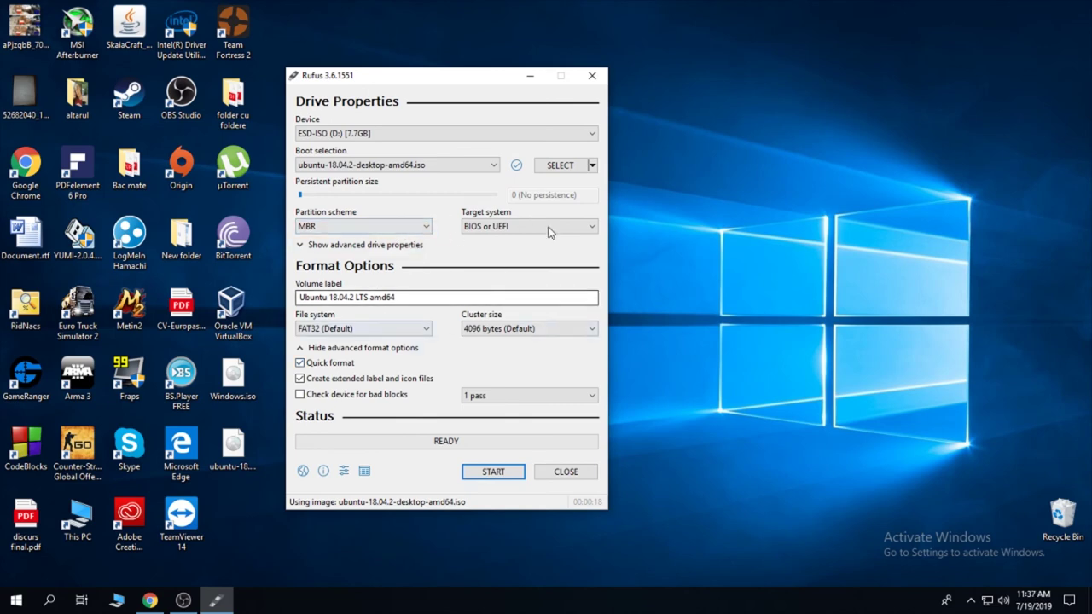
left_click(521, 474)
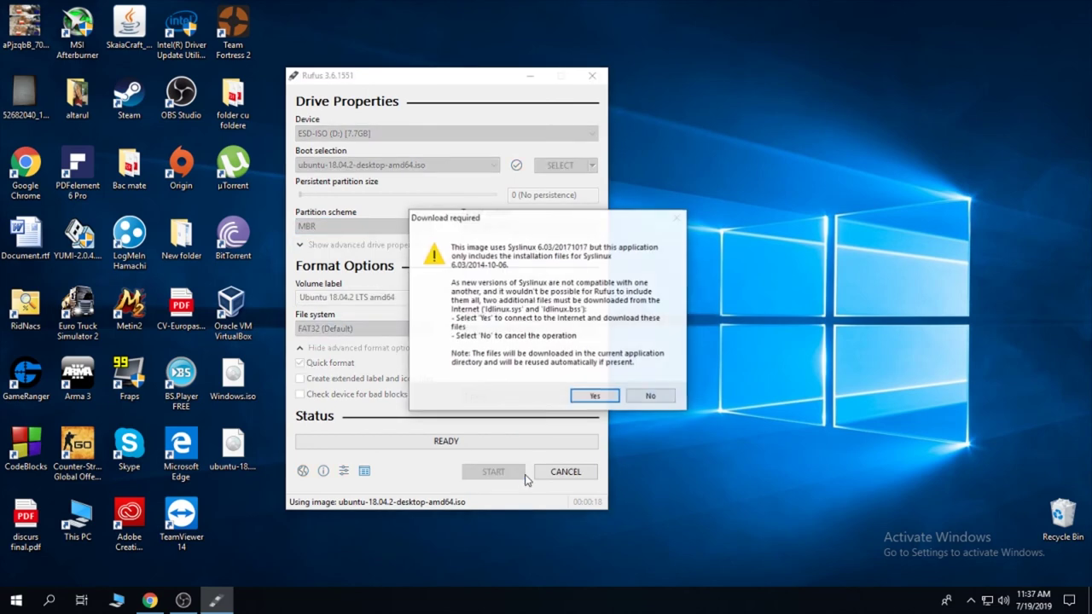
left_click(586, 400)
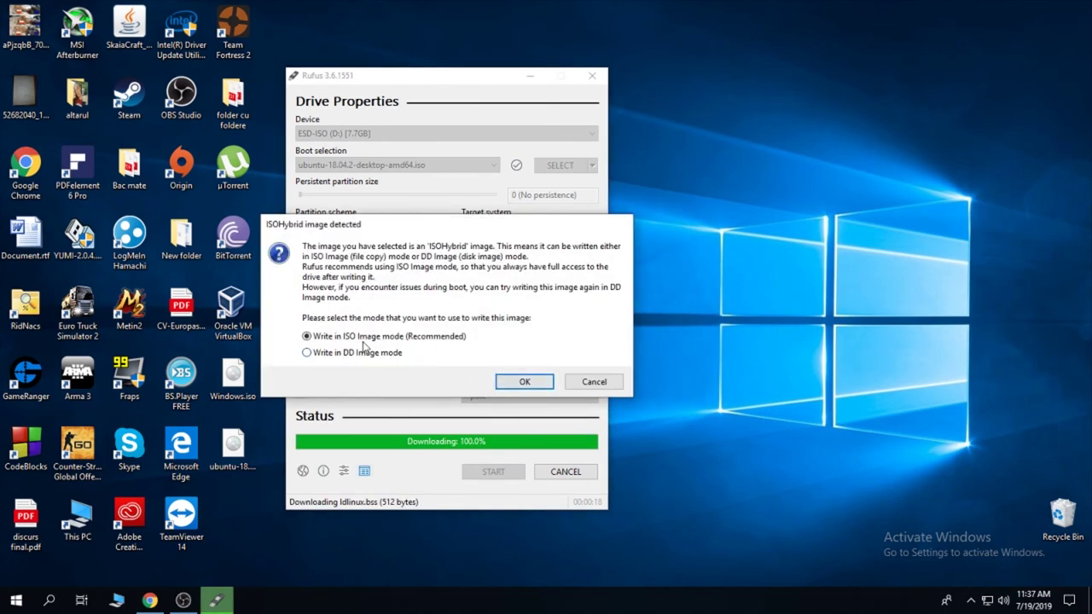
left_click(528, 377)
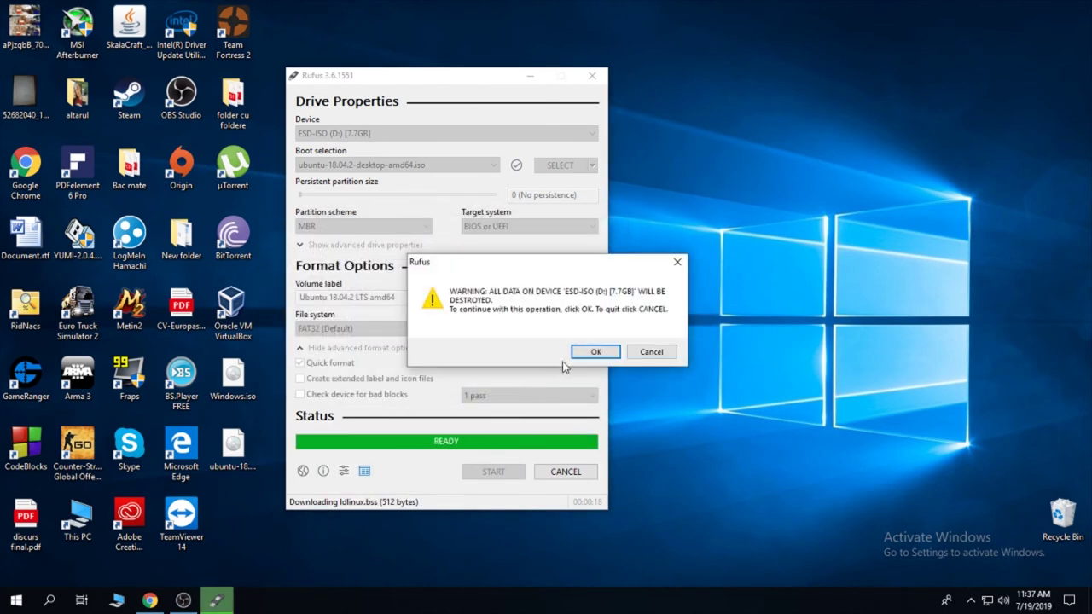
left_click(595, 352)
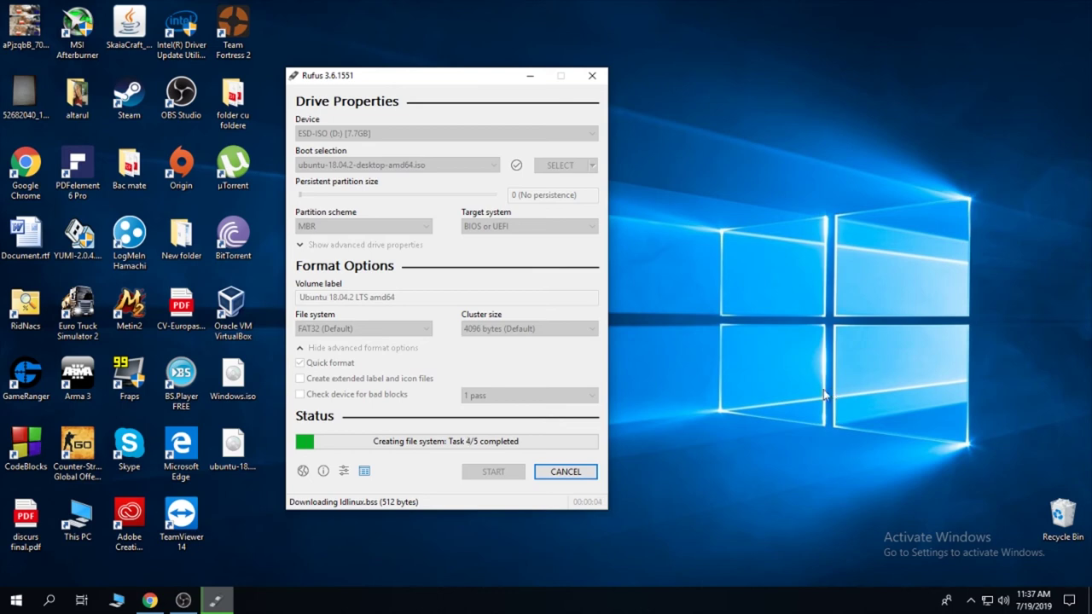
Cancel the Ubuntu write and dismiss the Cancelled notice.
left_click(591, 474)
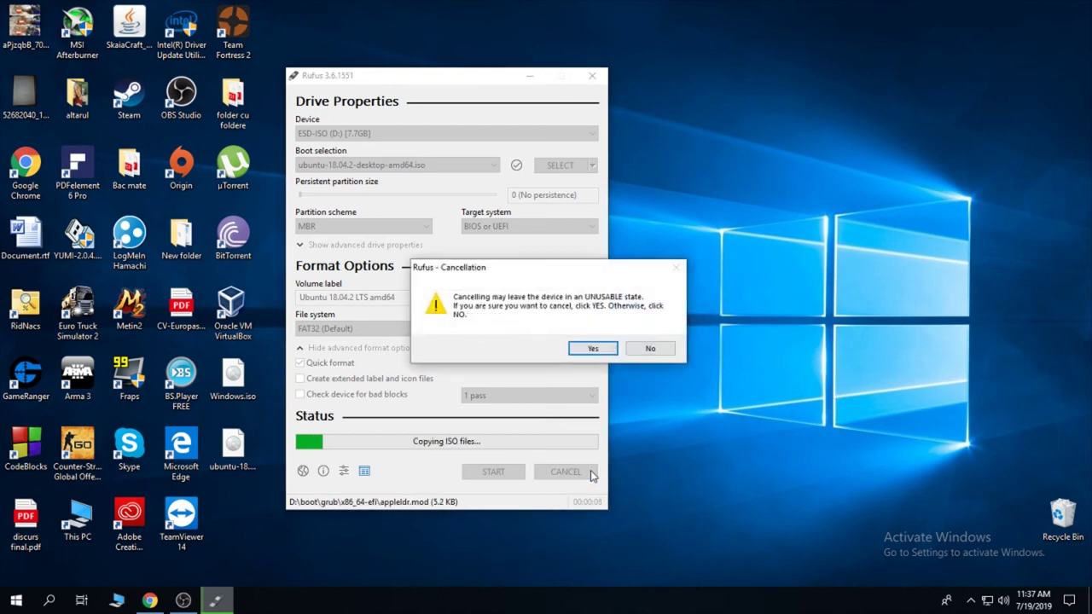
left_click(588, 349)
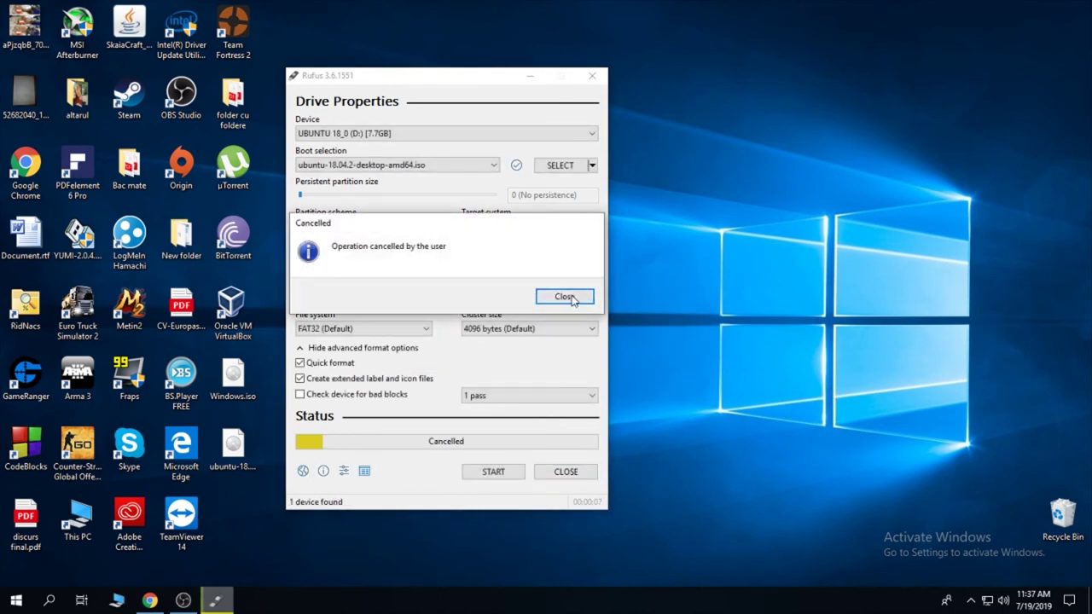
left_click(565, 296)
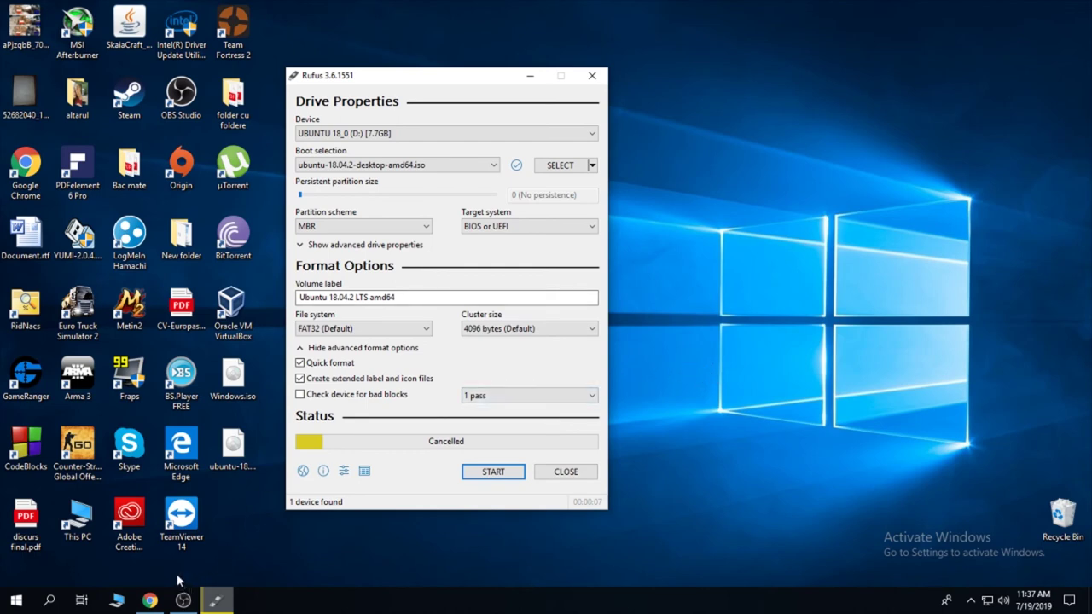
Search the web for 'yumi' in a new Chrome tab and open the YUMI Multiboot USB Creator page.
left_click(151, 599)
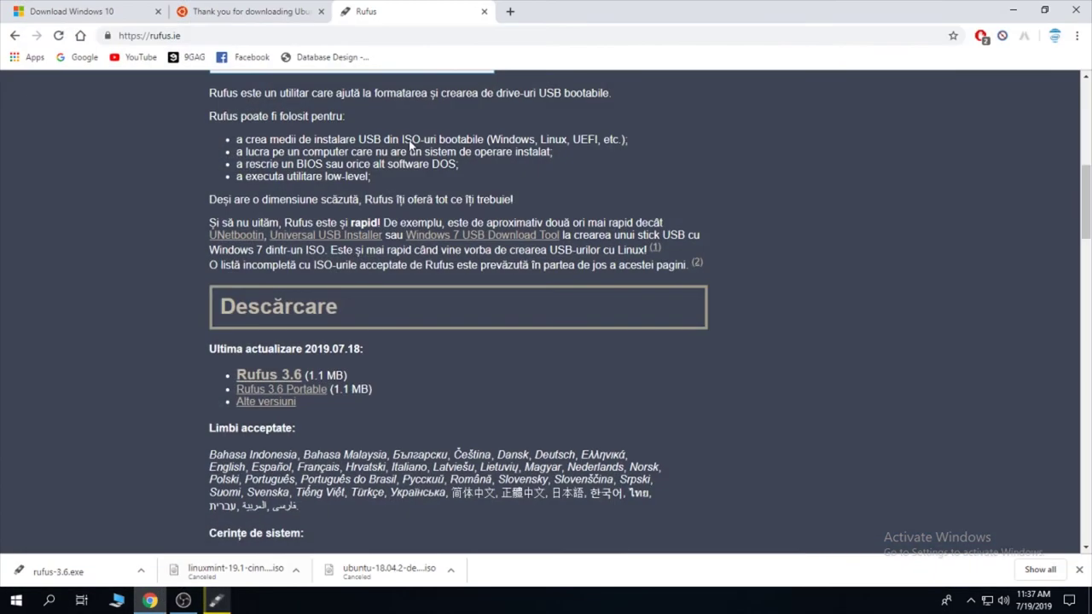
left_click(517, 10)
type("yumi")
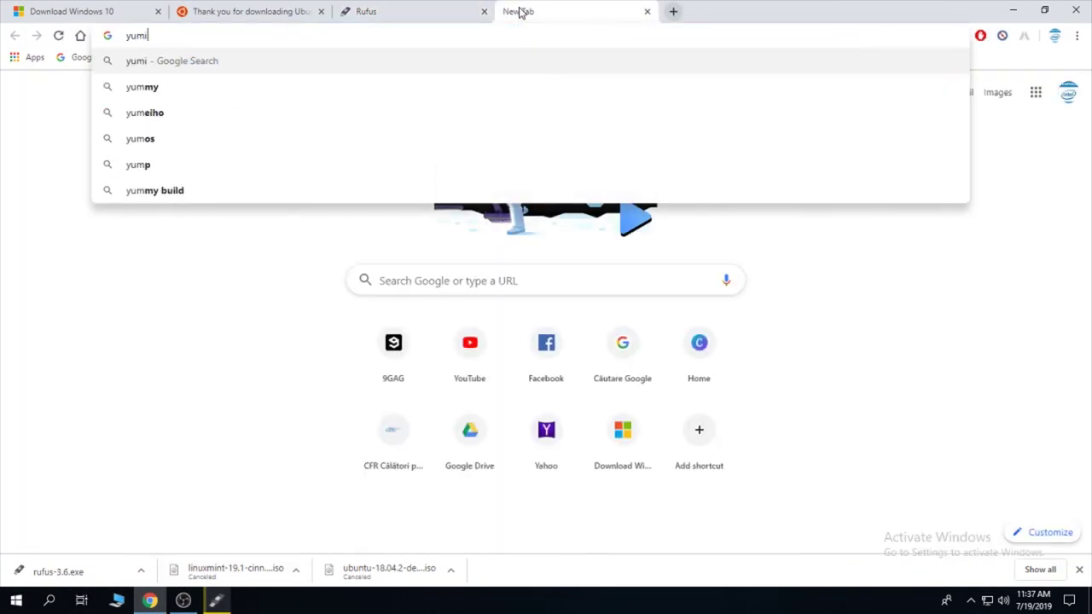
key("Return")
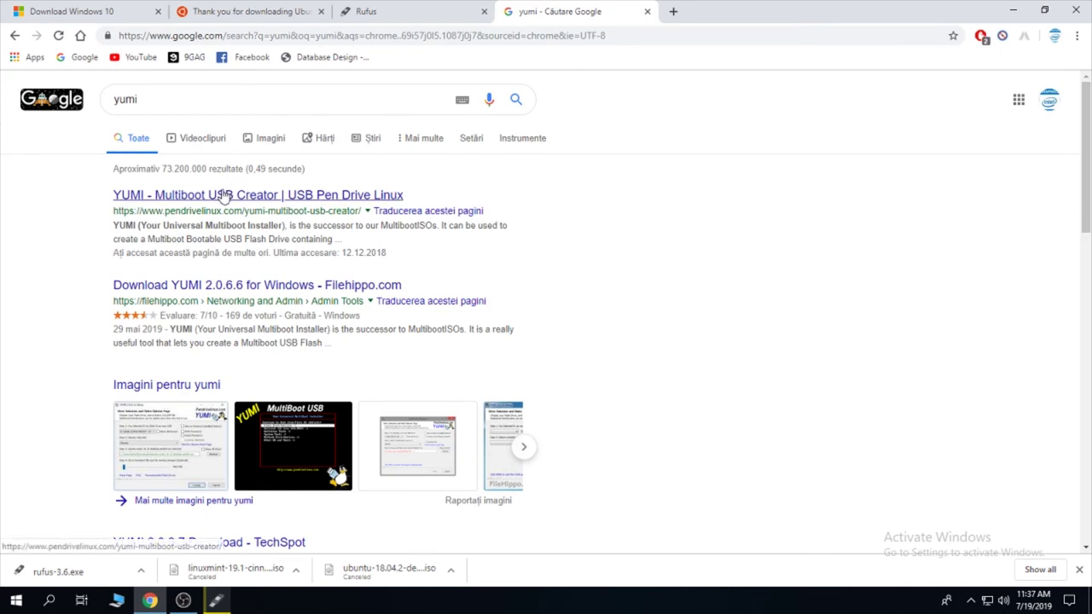
left_click(224, 195)
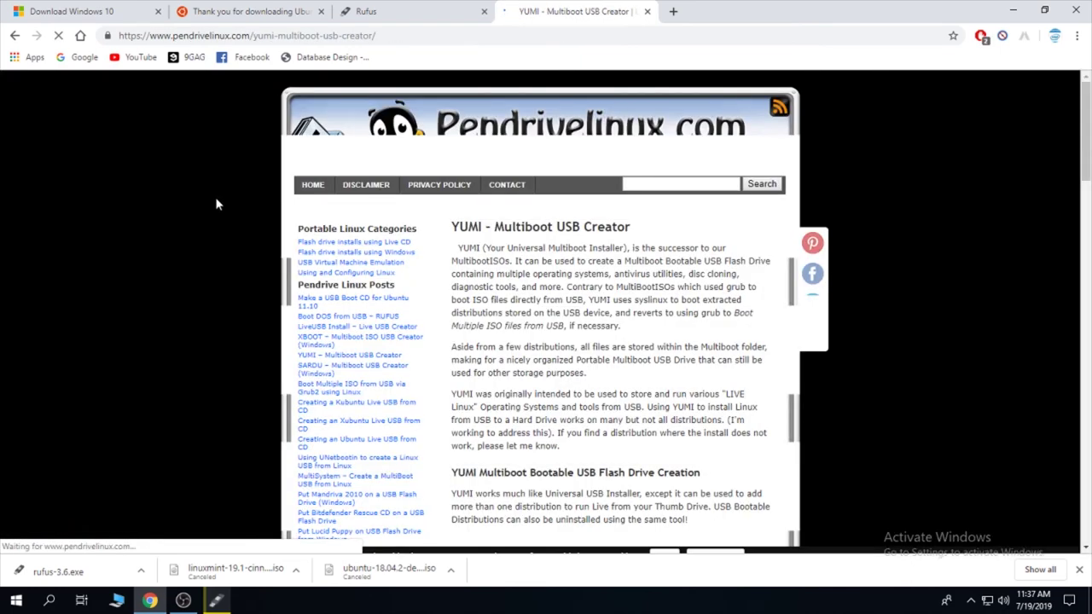
Download the YUMI-2.0.6.7.exe installer and run it from the download bar.
scroll(738, 422, "down", 6)
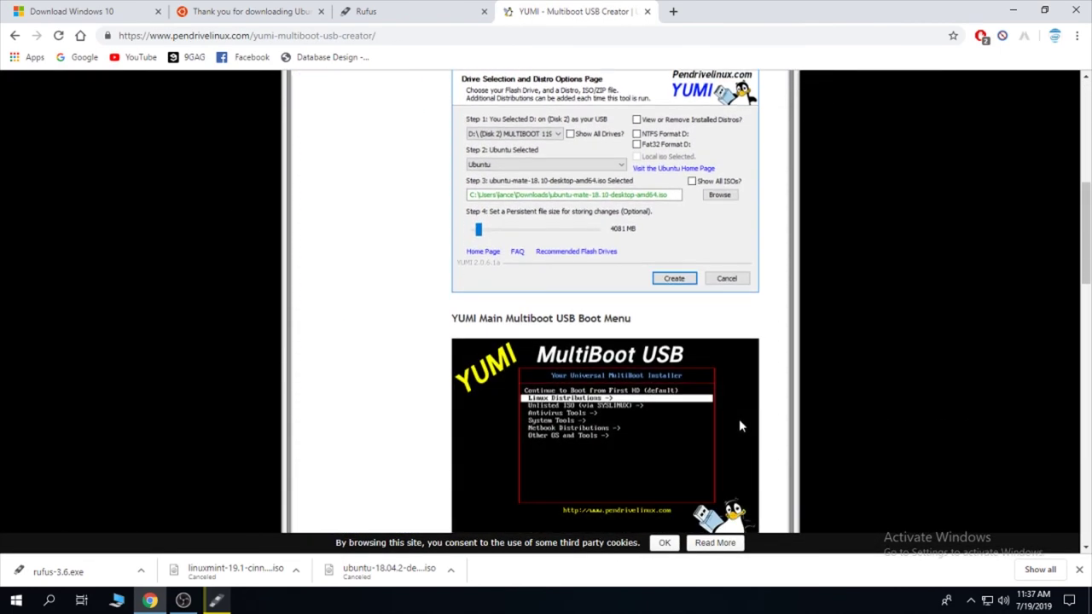
scroll(741, 425, "down", 3)
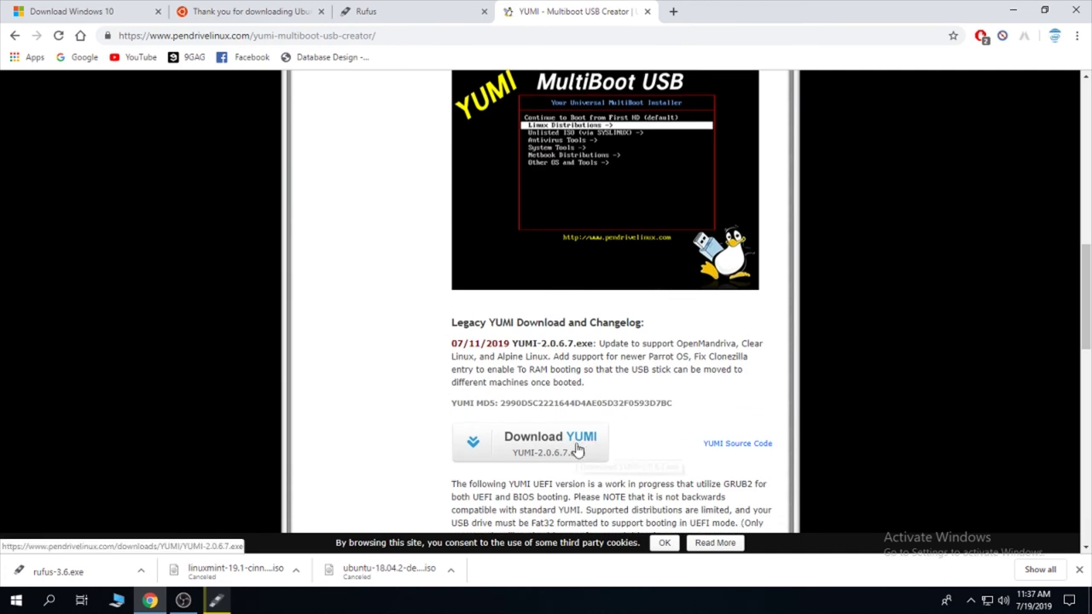
left_click(578, 450)
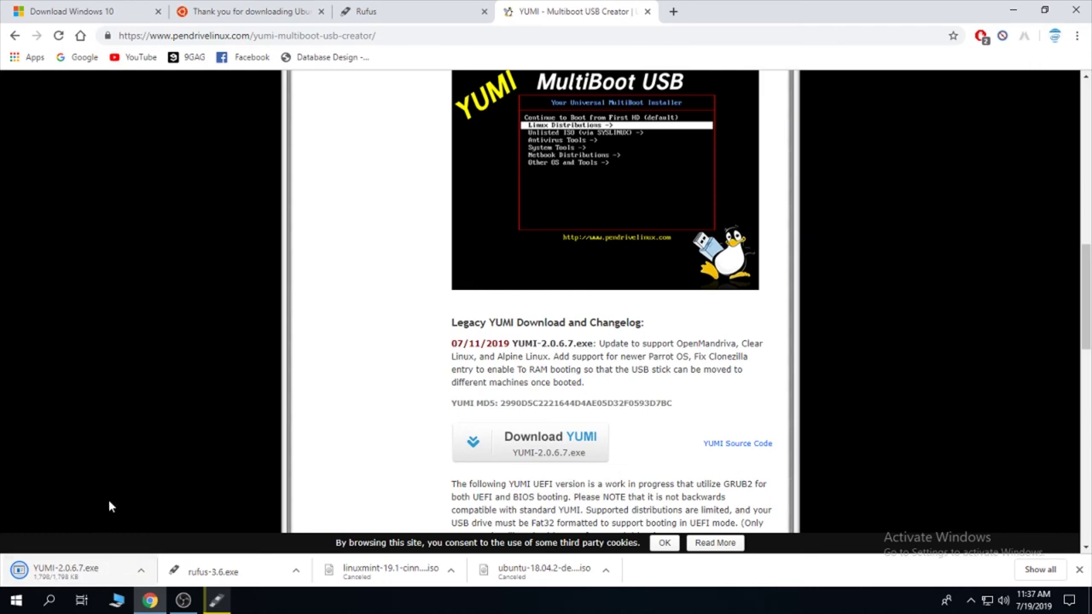
scroll(134, 451, "up", 15)
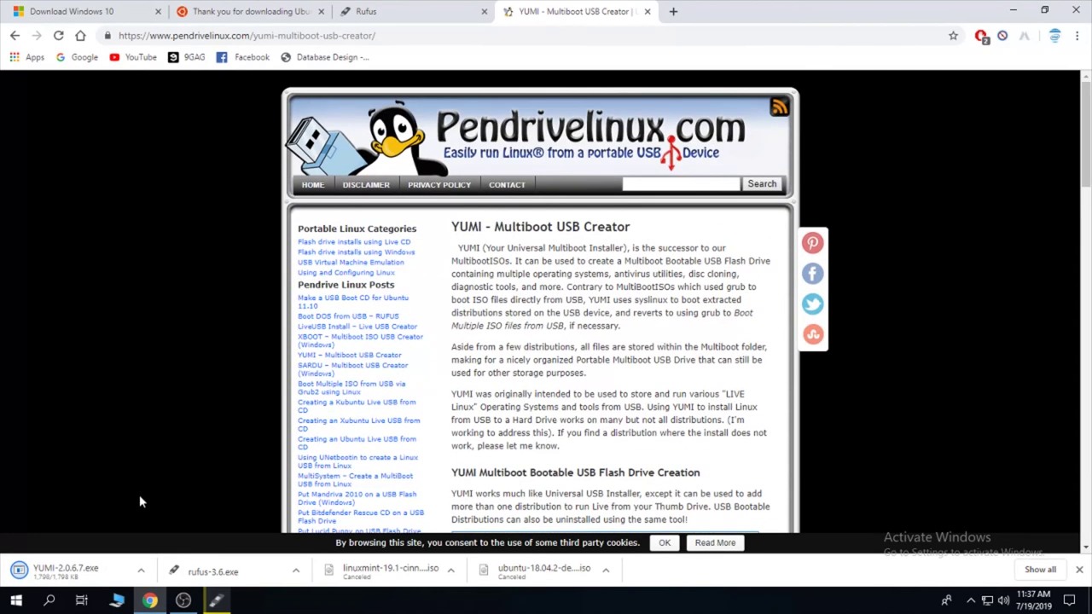
left_click(64, 570)
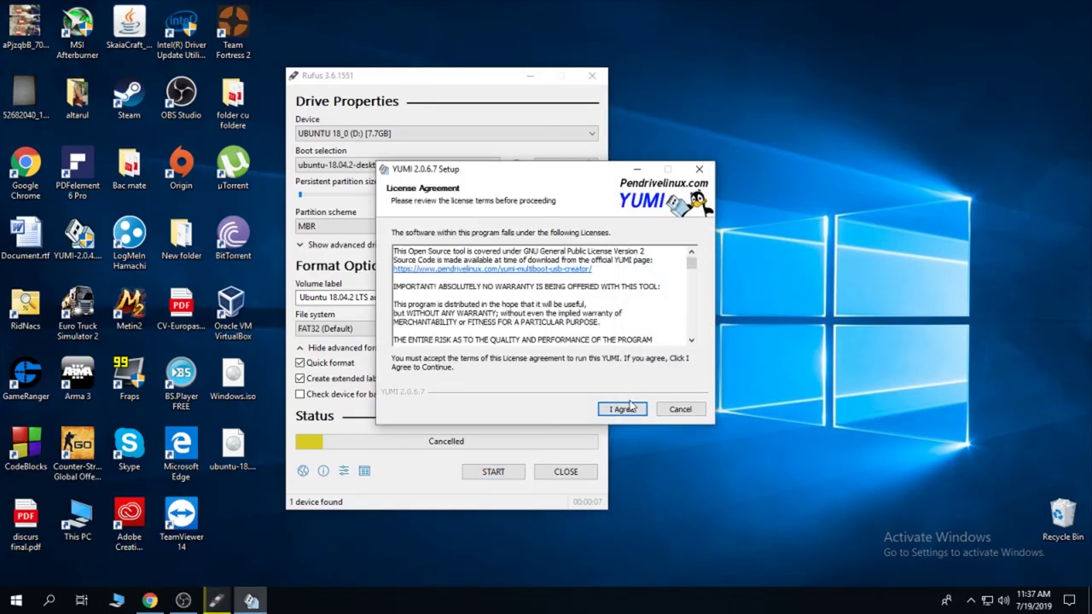
Accept the YUMI licence agreement and close Rufus.
left_click(625, 409)
left_click(567, 78)
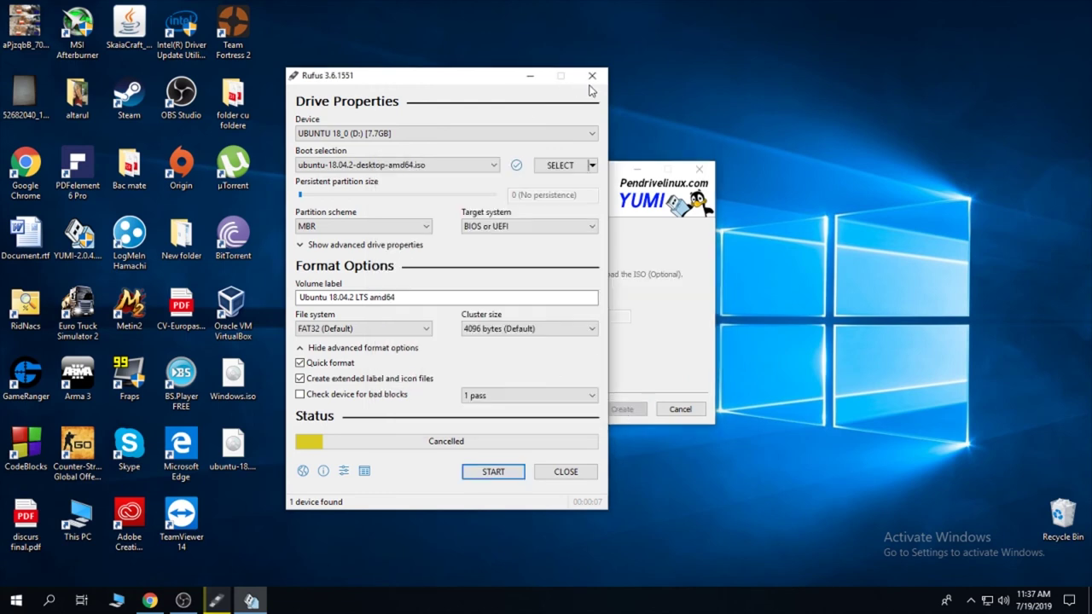
left_click(592, 76)
Target drive D: and choose Multiple Windows Vista/7/8/10 Installers -bootmgr as the distribution.
left_click(495, 249)
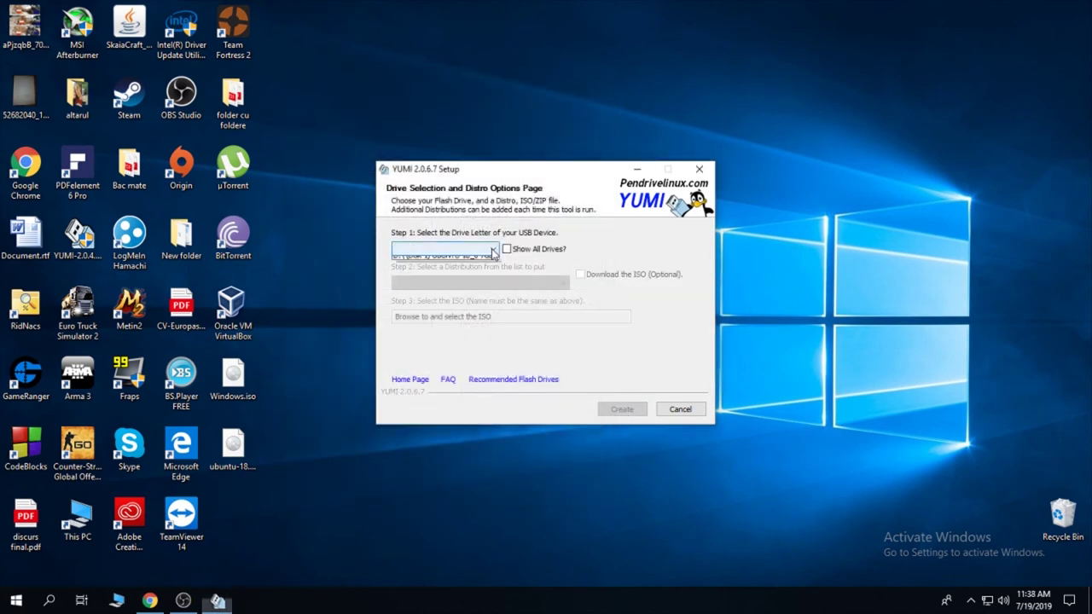
left_click(479, 260)
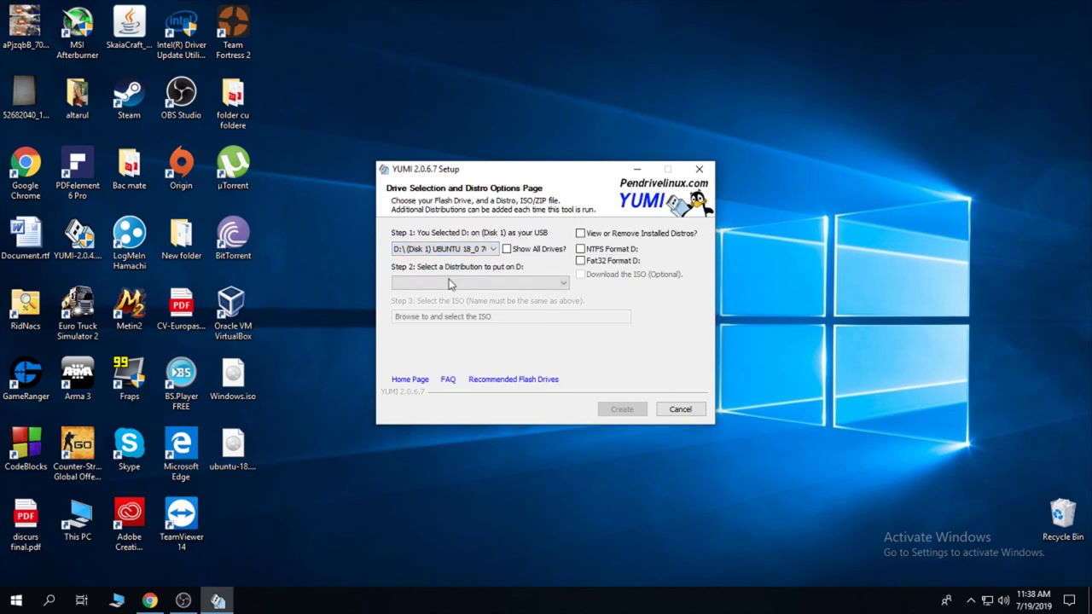
left_click(536, 282)
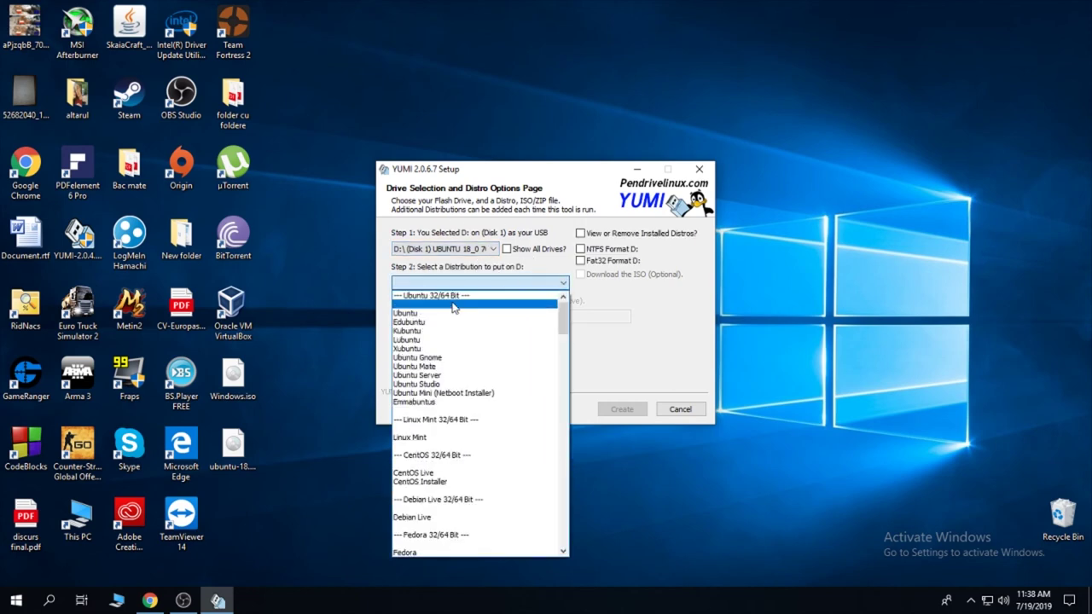
left_click_drag(563, 329, 553, 537)
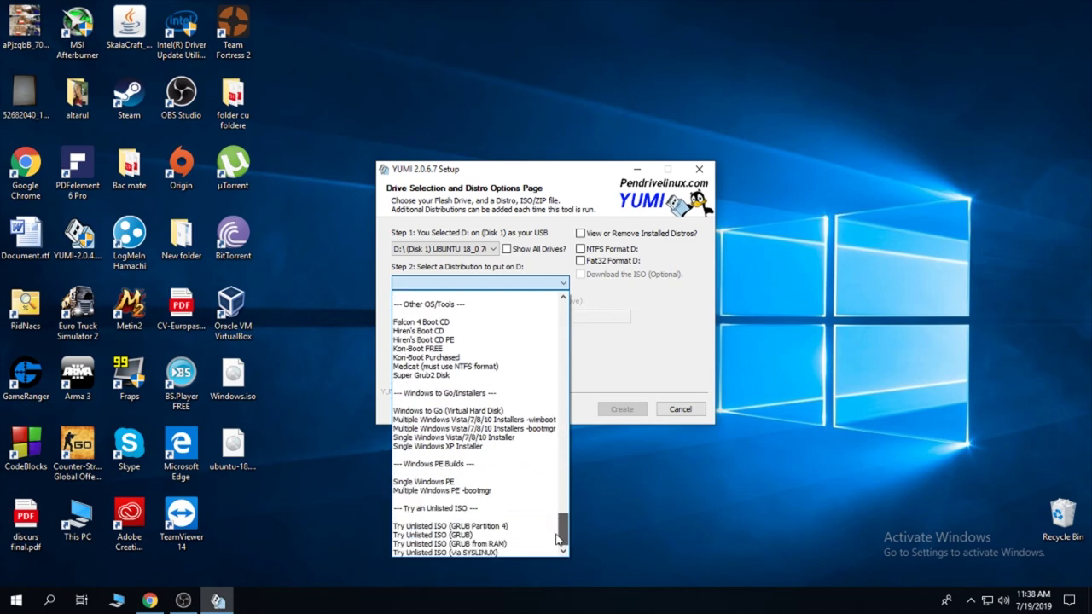
left_click(516, 429)
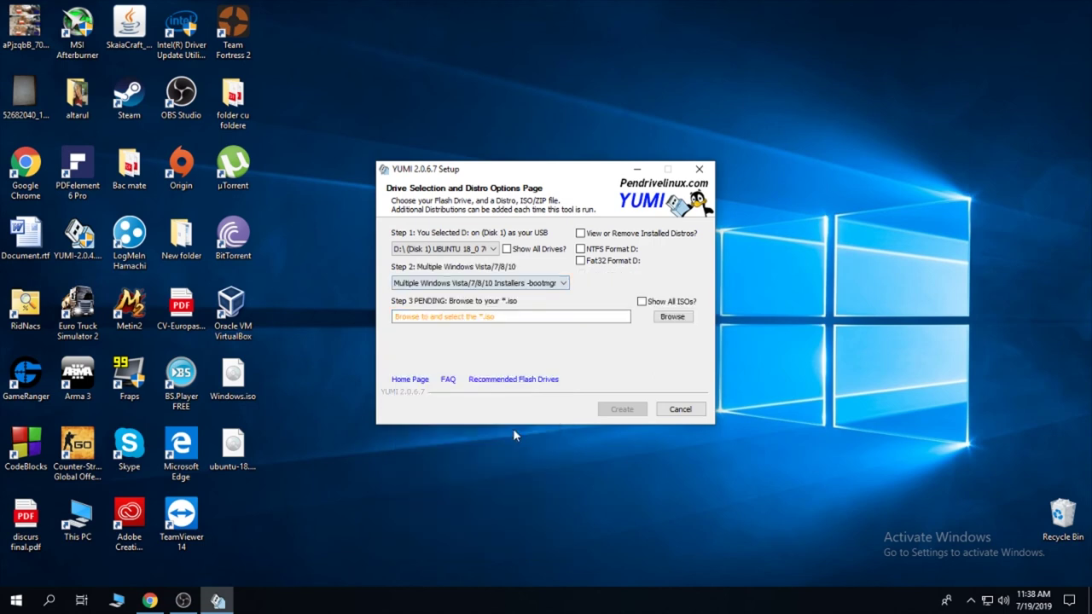
Select Windows.iso from the Desktop as the ISO to add.
left_click(672, 317)
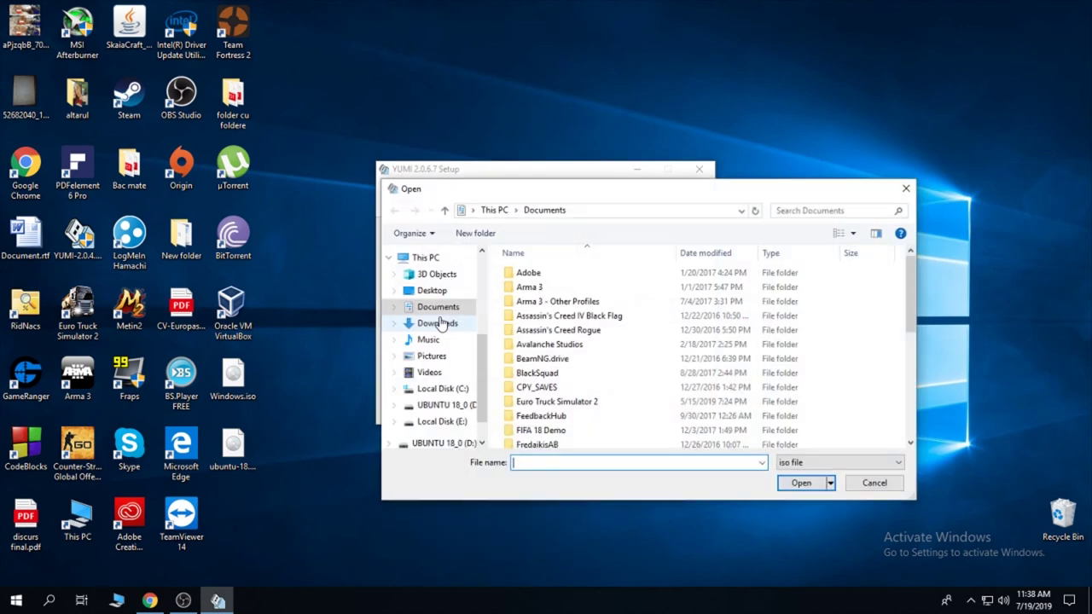
scroll(451, 288, "up", 4)
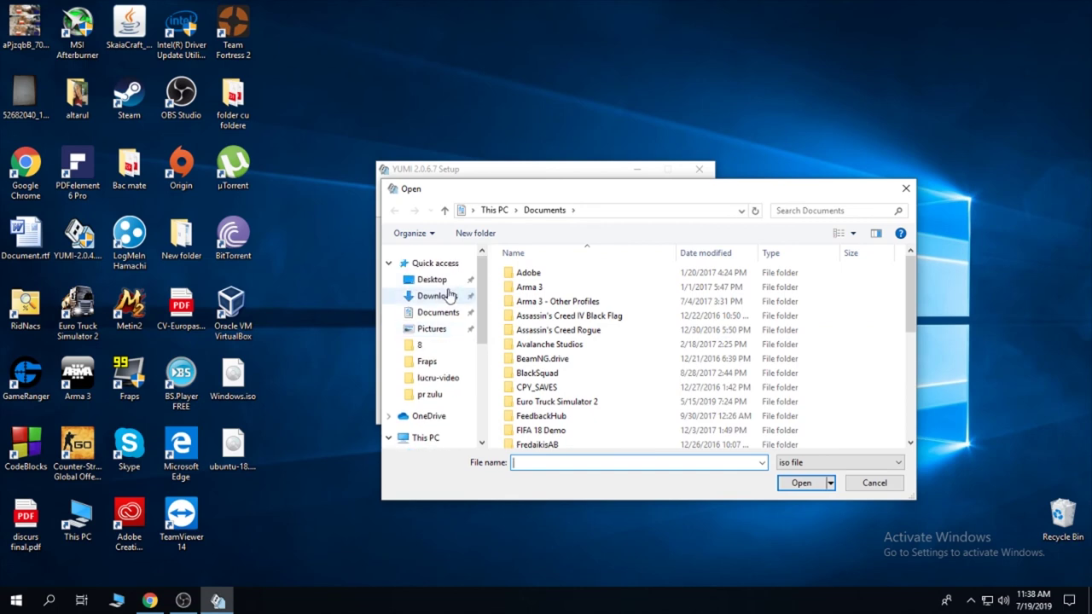
left_click(432, 280)
left_click(820, 385)
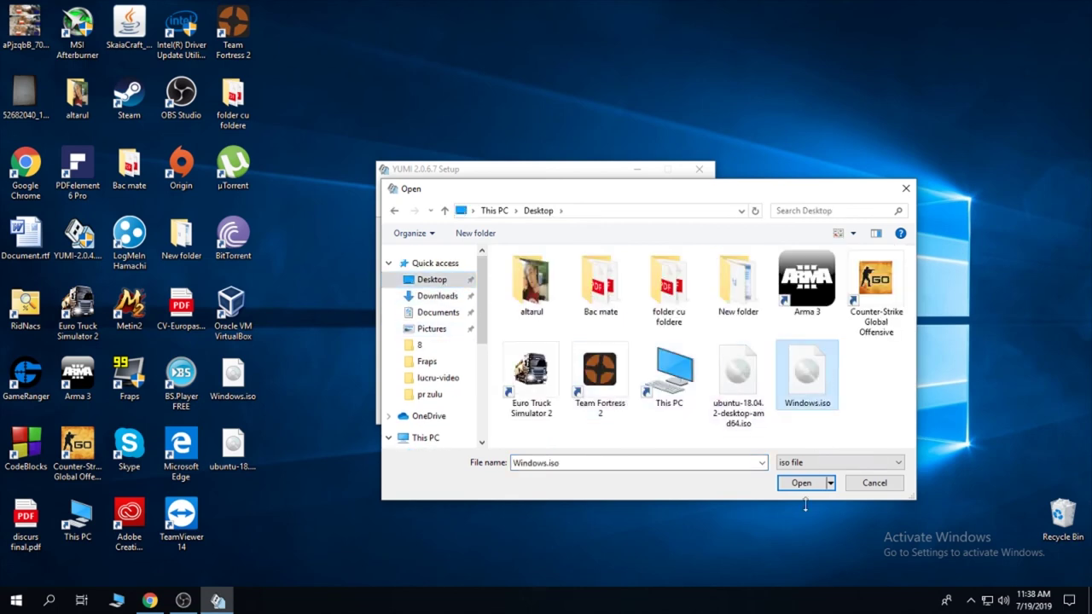
left_click(801, 484)
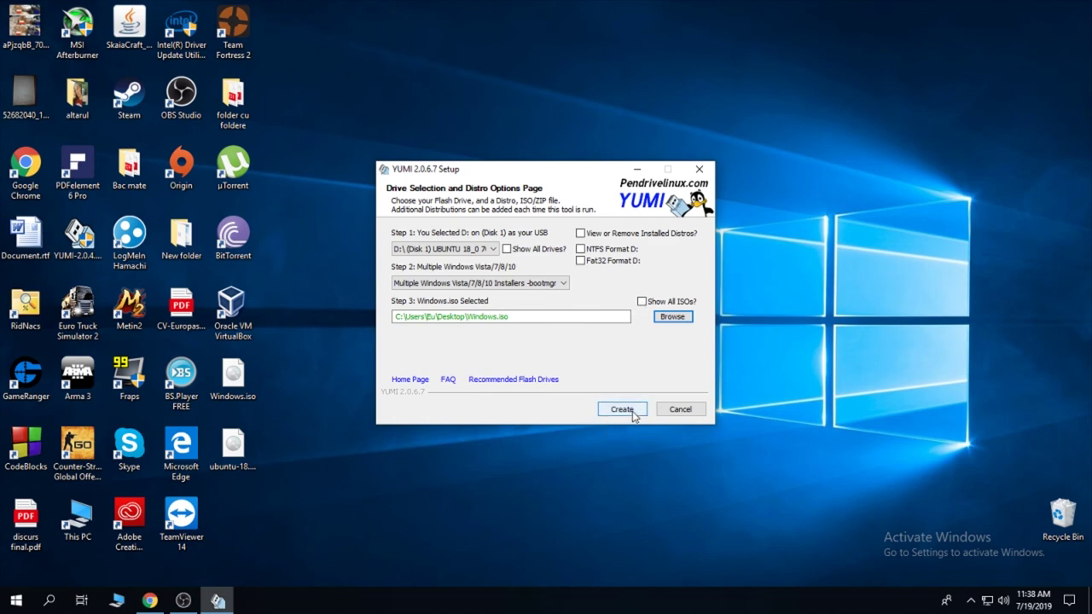
Start creating the Windows installer on D:, cancel the 7-Zip extraction window, and minimize YUMI.
left_click(625, 410)
left_click(595, 406)
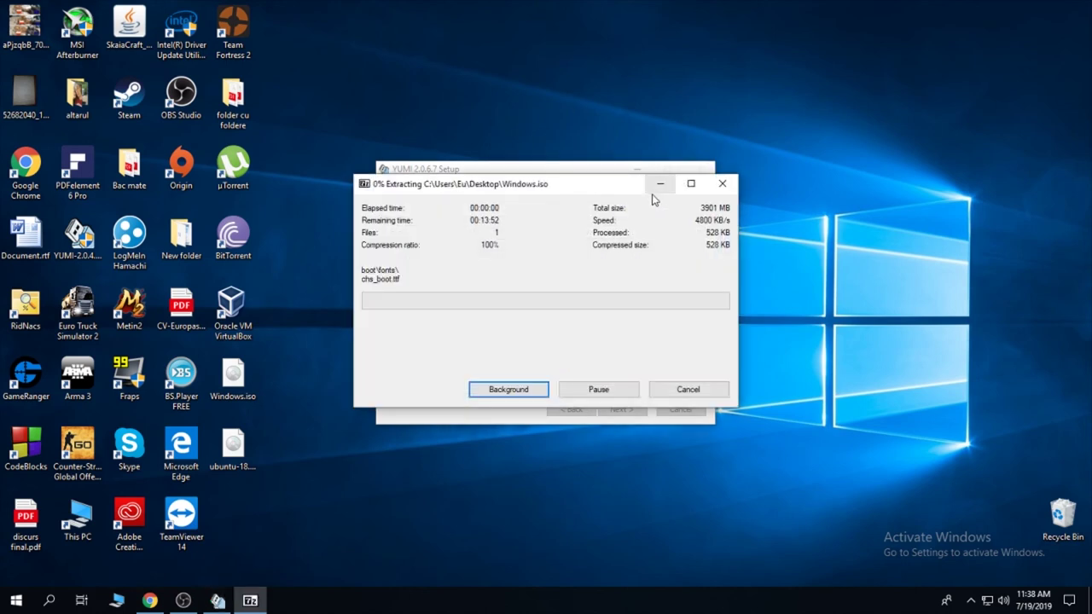
left_click(689, 388)
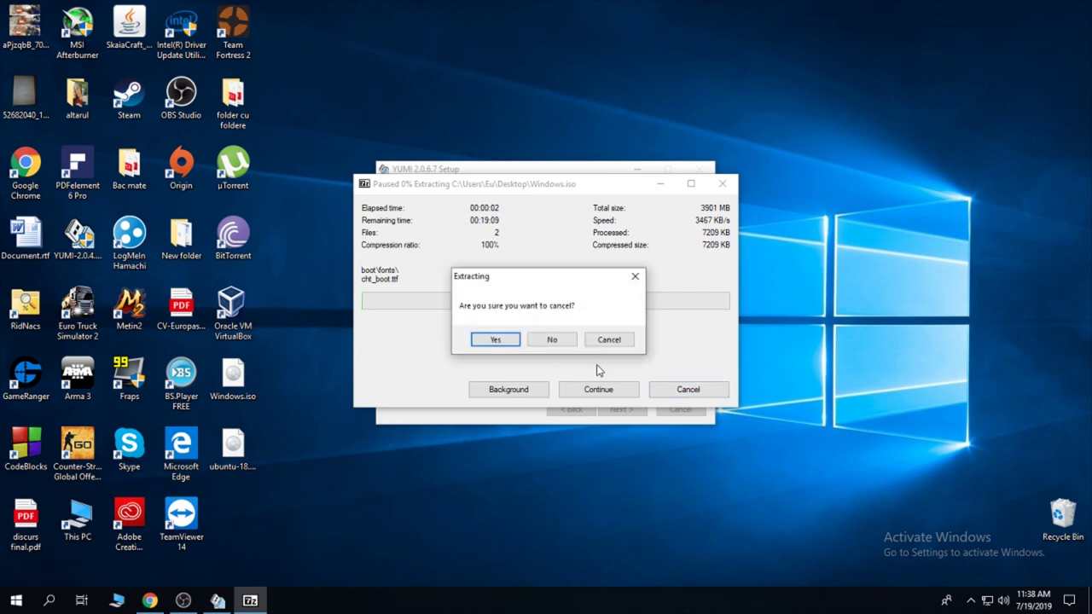
left_click(520, 346)
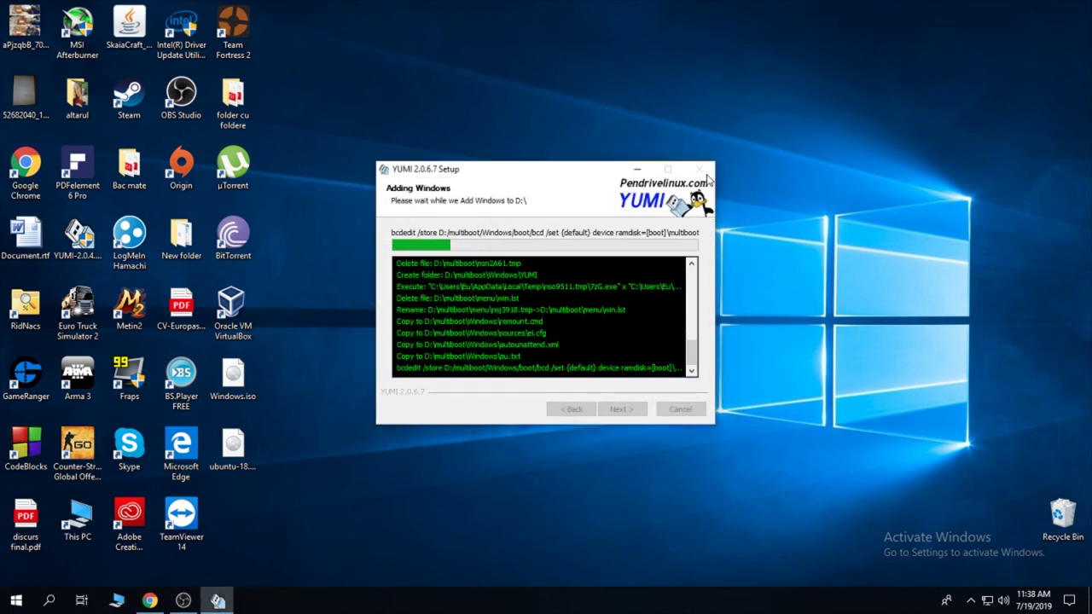
left_click(645, 174)
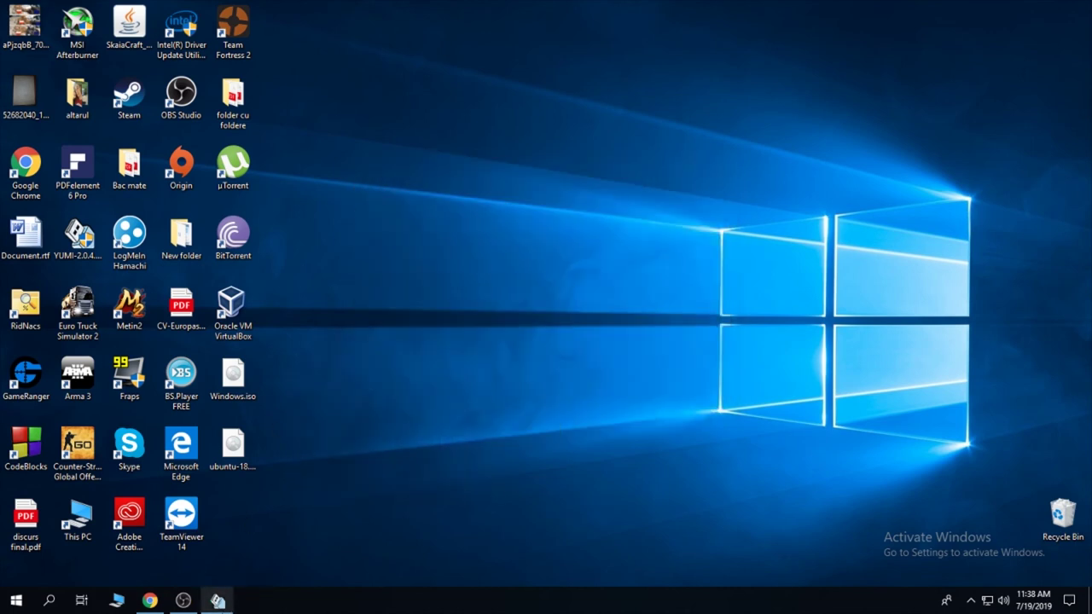
Finish the Windows addition in YUMI and agree to add another ISO.
left_click(217, 600)
left_click(619, 413)
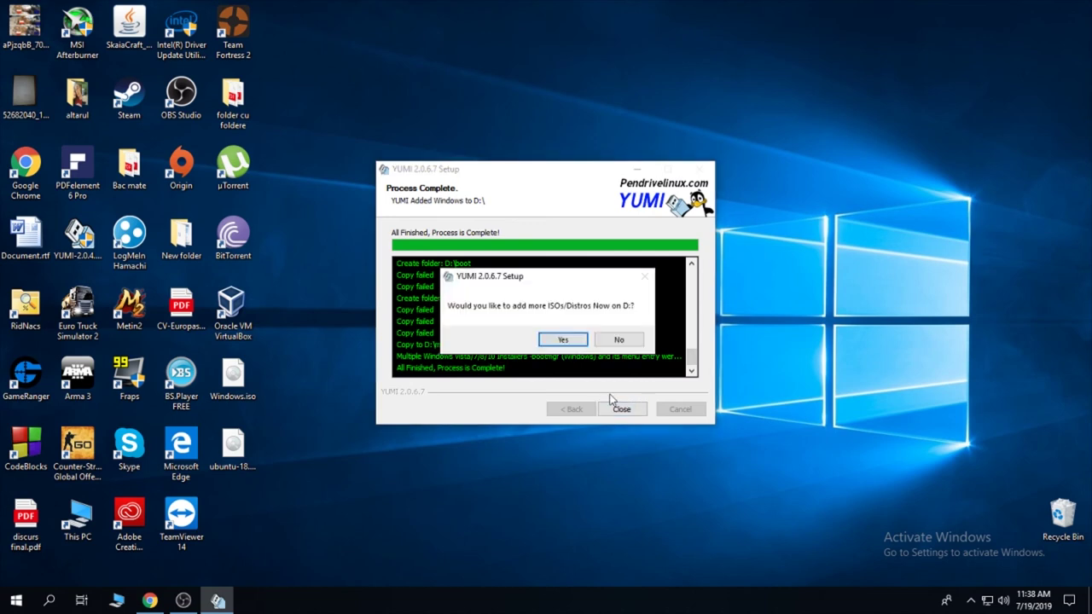
left_click(562, 340)
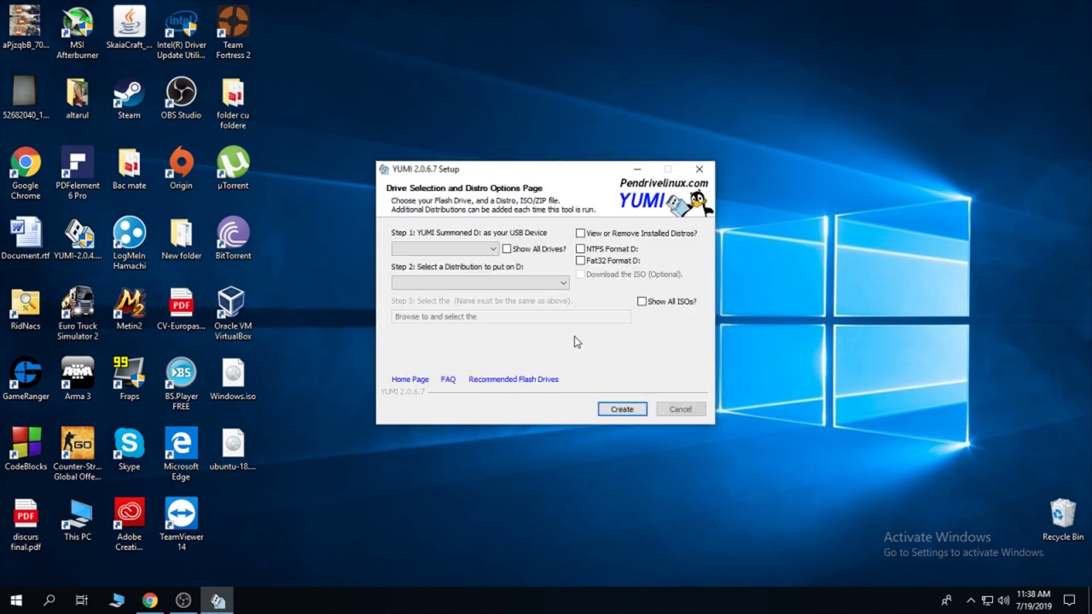
Add Ubuntu from ubuntu-18.04.2-desktop-amd64.iso to the MULTIBOOT D: drive and start extraction.
left_click(482, 248)
left_click(465, 261)
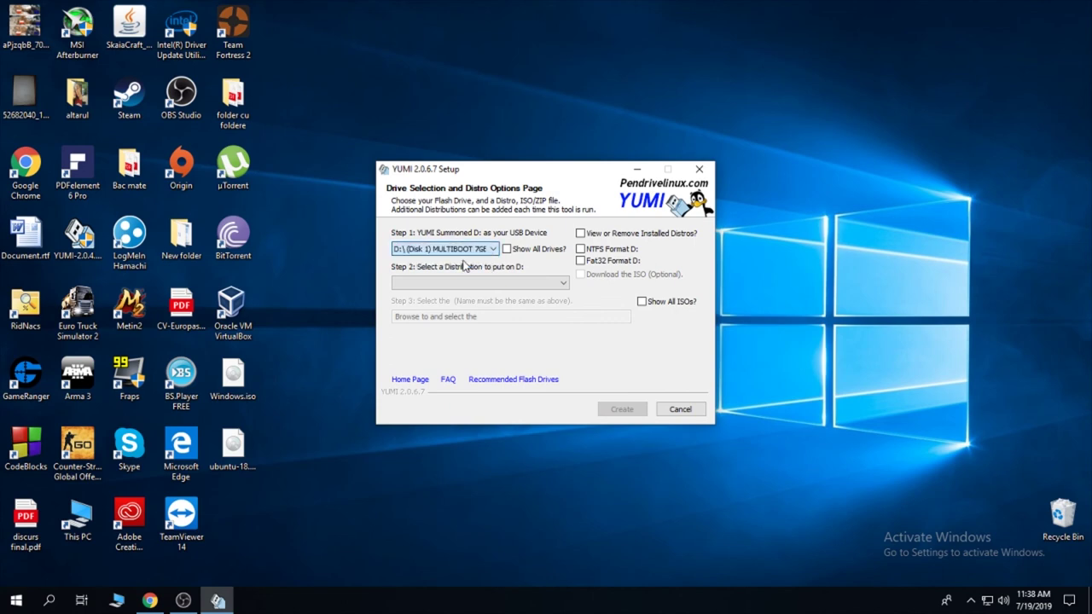
left_click(543, 288)
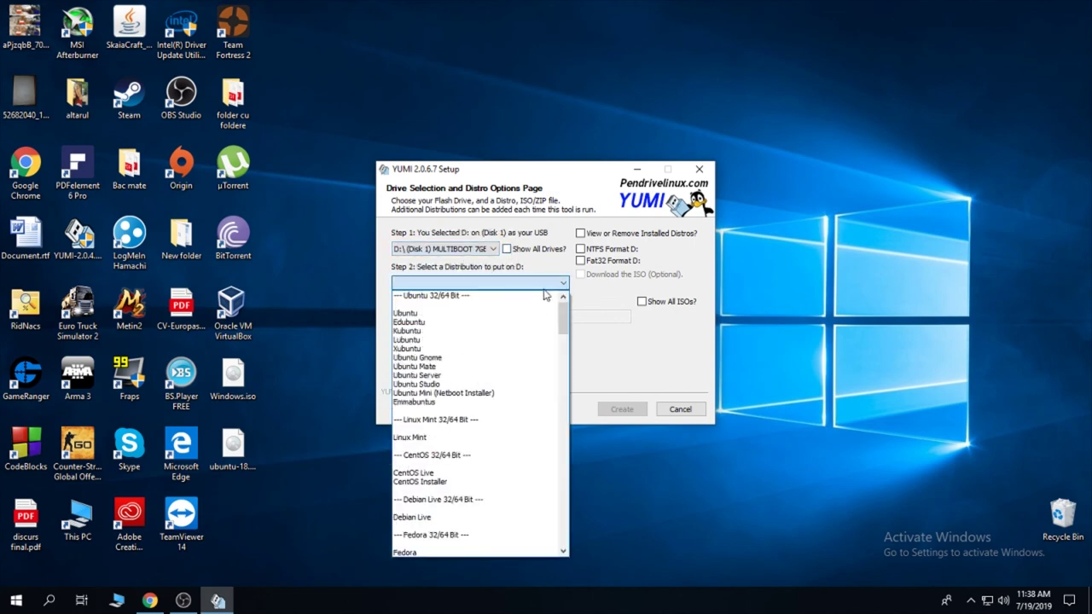
left_click(498, 306)
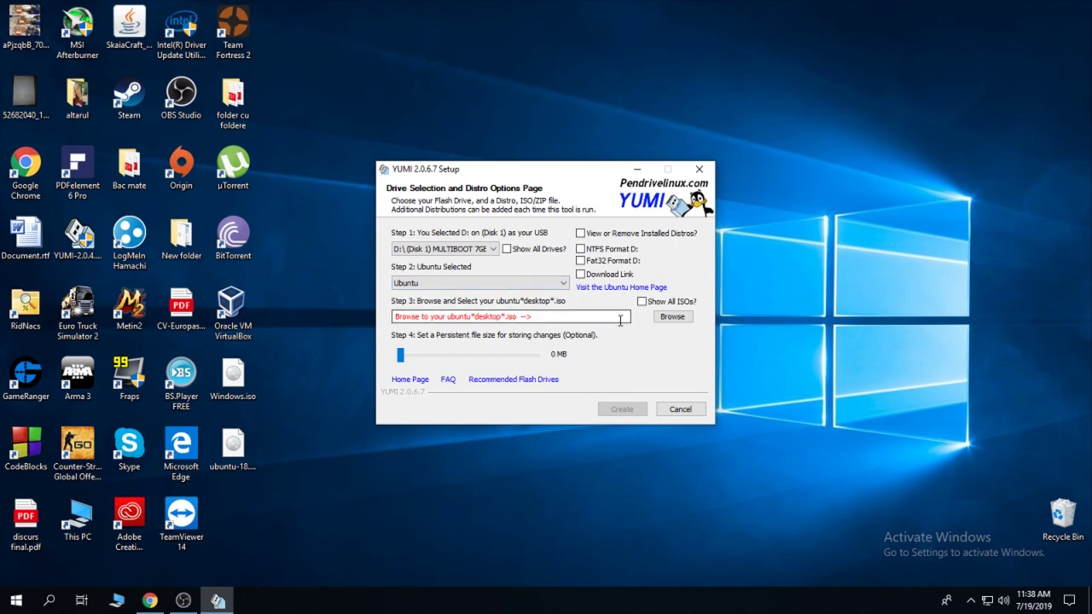
left_click(670, 317)
left_click(739, 380)
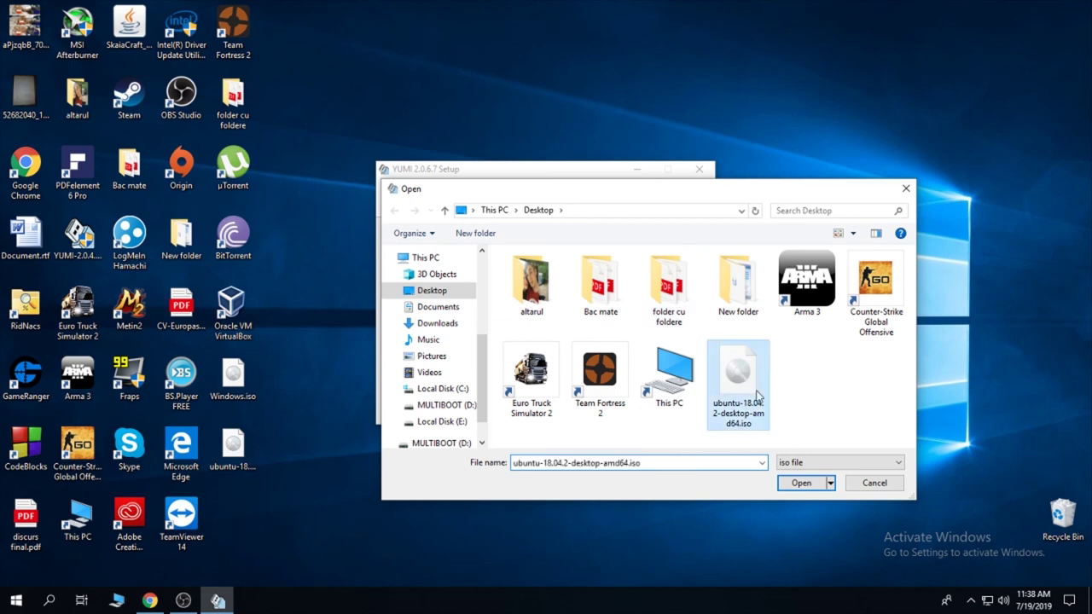
left_click(811, 484)
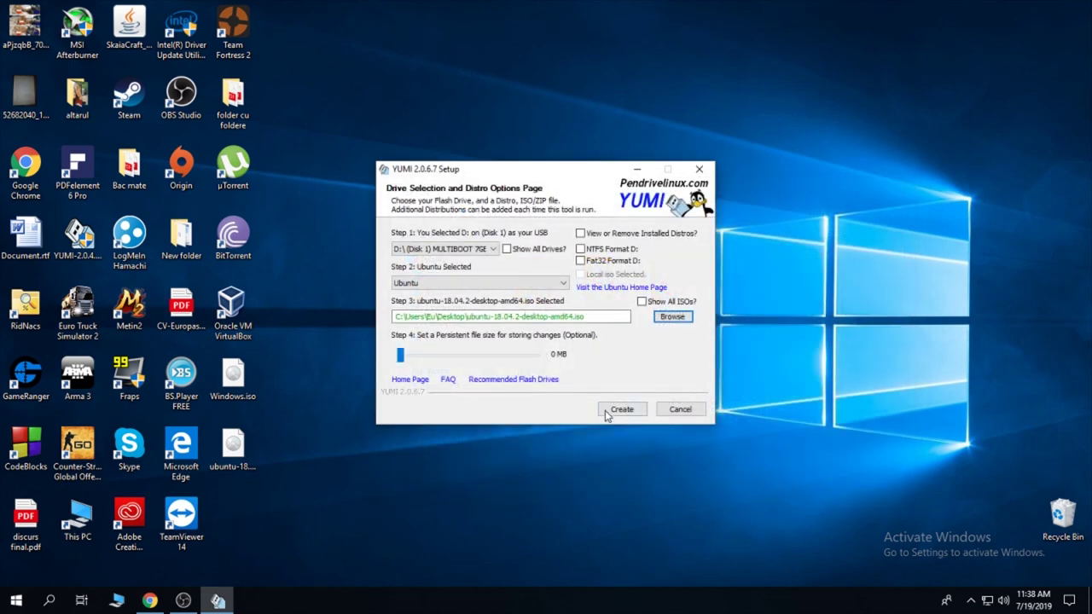
left_click(641, 410)
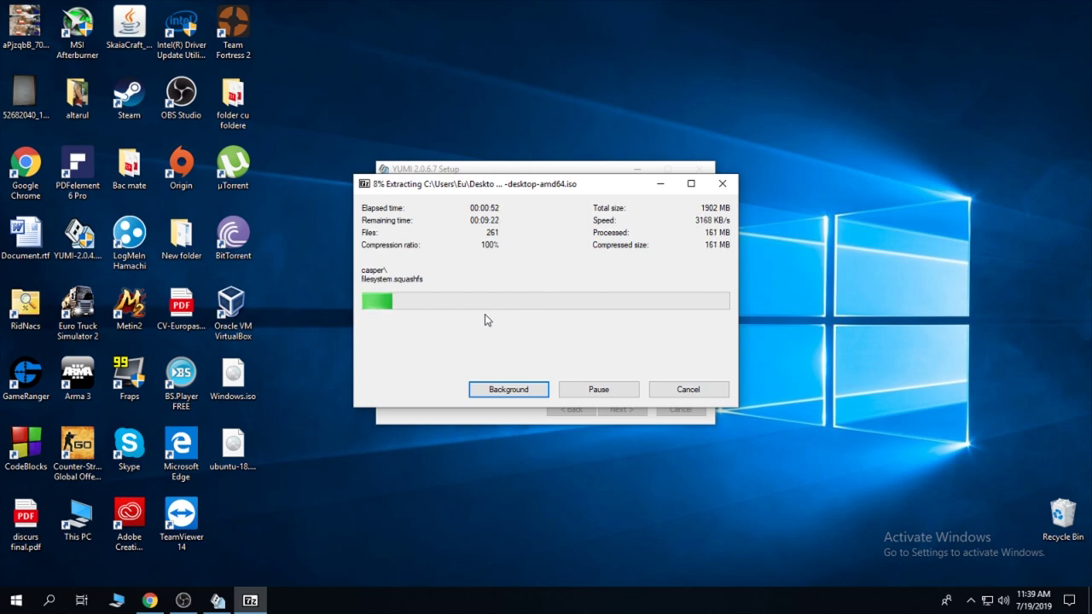
Return to the YUMI web page in Chrome and scroll down to the multiboot boot menu image.
left_click(149, 601)
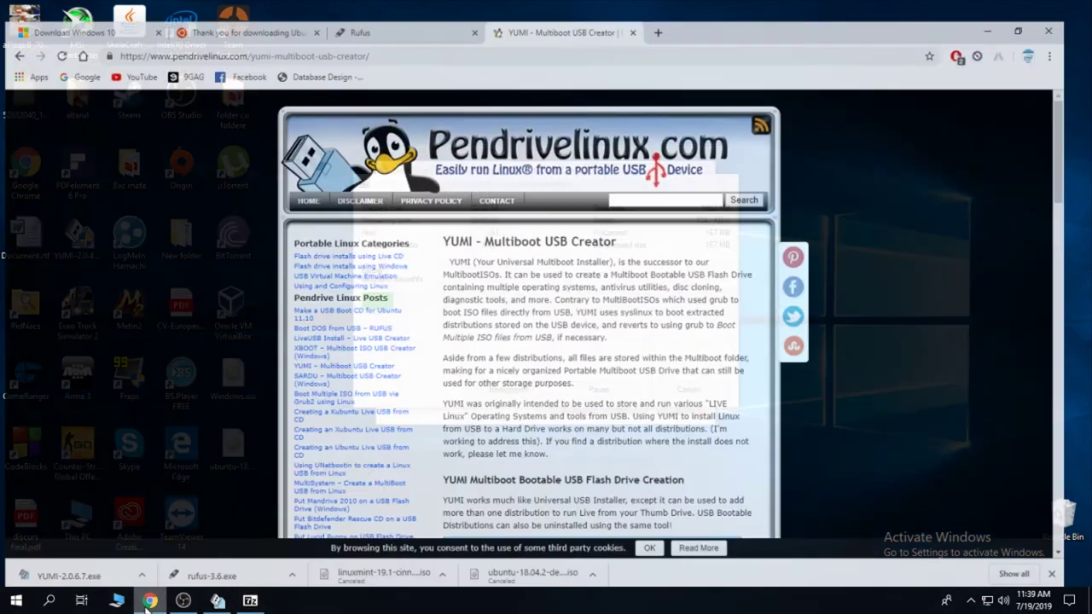
scroll(677, 366, "down", 10)
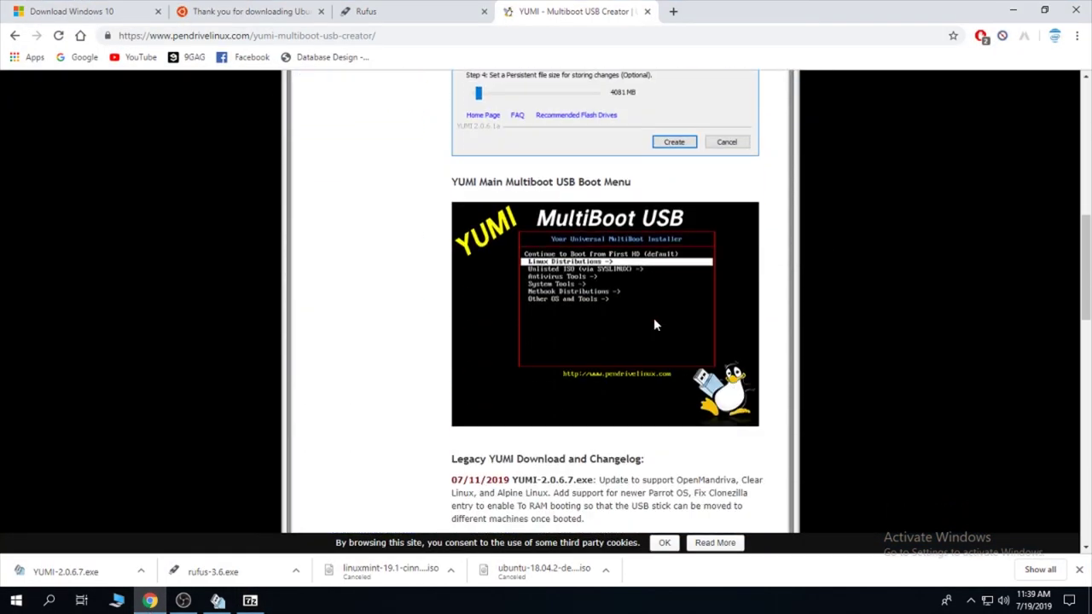